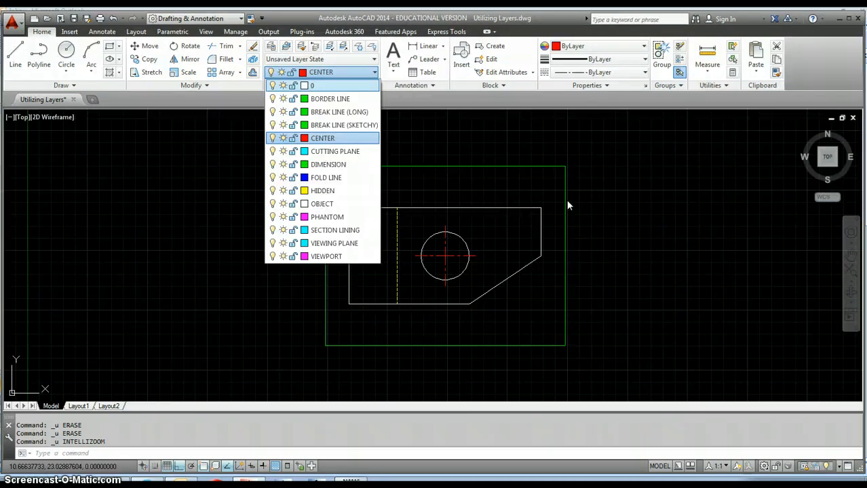
Step: Erase the green border rectangle surrounding the part
{"action": "left_click", "coordinate": [568, 206]}
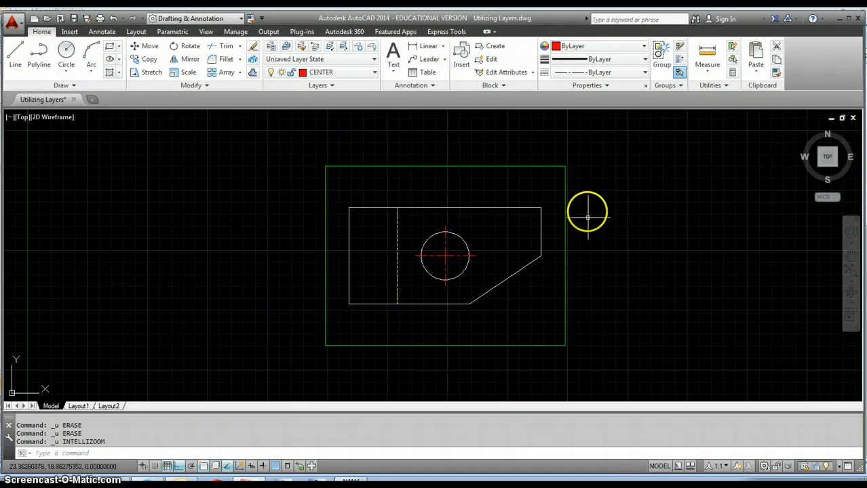
{"action": "type", "text": "e"}
{"action": "key", "text": "Return"}
{"action": "left_click", "coordinate": [584, 140]}
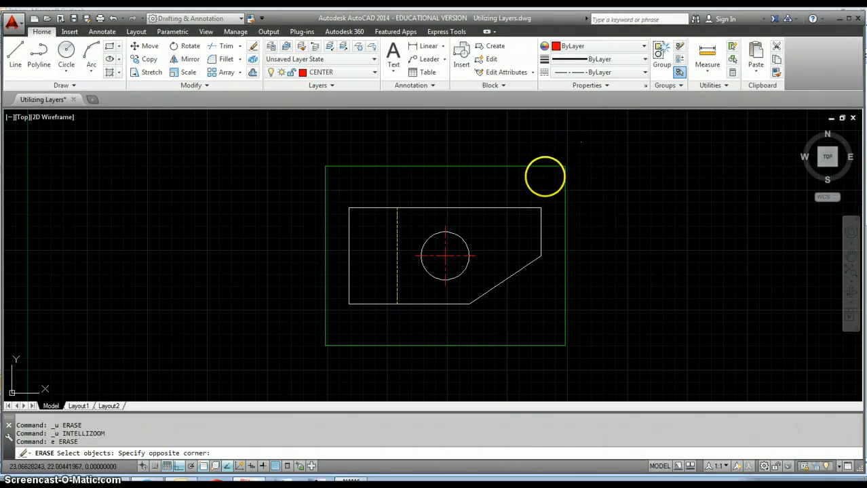
{"action": "left_click", "coordinate": [528, 196]}
{"action": "key", "text": "Return"}
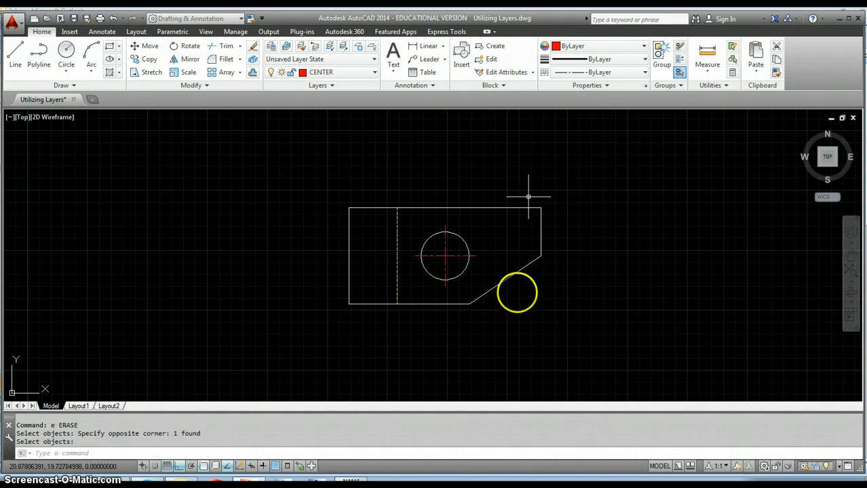
Step: Erase the part's angled corner line, the circle's two red centerlines and the yellow hidden line
{"action": "key", "text": "Return"}
{"action": "left_click", "coordinate": [516, 309]}
{"action": "left_click", "coordinate": [494, 273]}
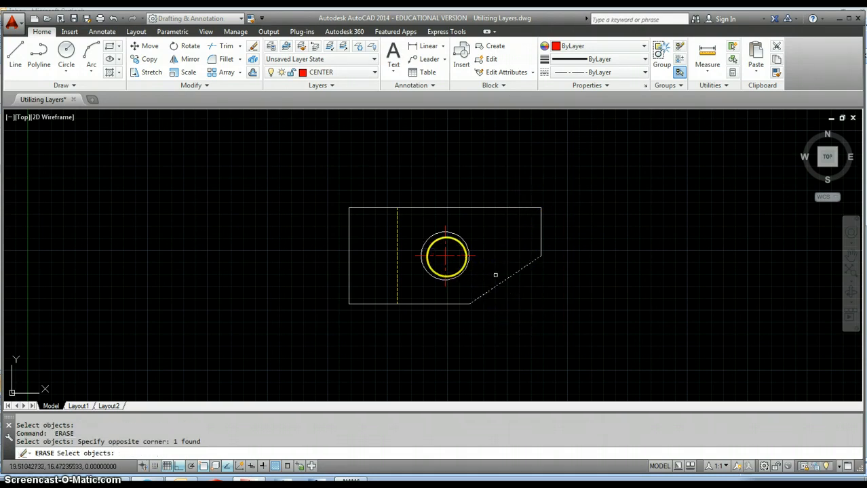
{"action": "left_click", "coordinate": [453, 247]}
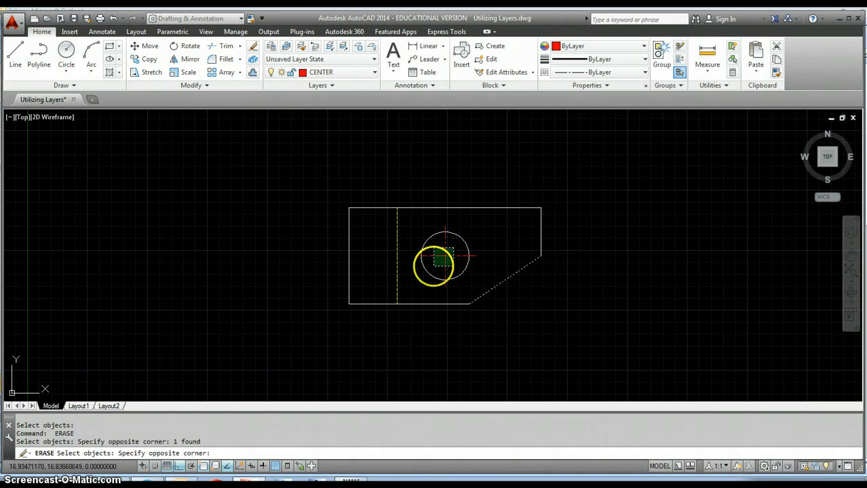
{"action": "left_click", "coordinate": [433, 266]}
{"action": "left_click", "coordinate": [400, 228]}
{"action": "left_click", "coordinate": [366, 251]}
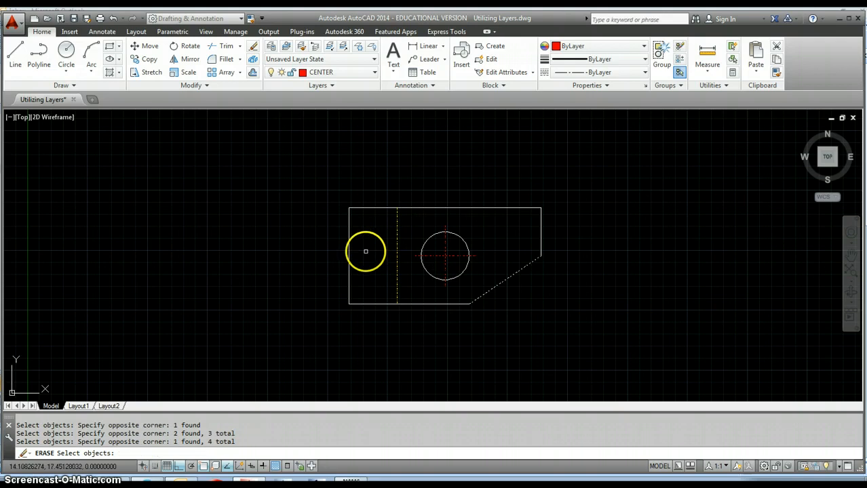
{"action": "key", "text": "Return"}
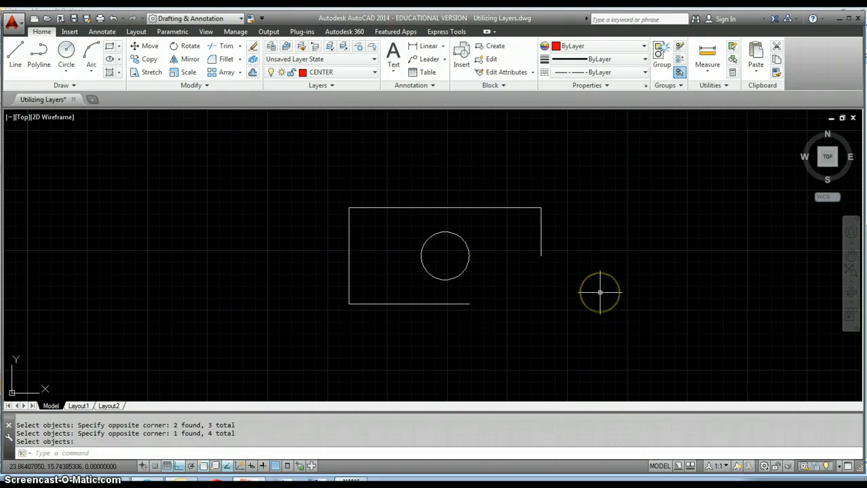
Step: Make OBJECT the current layer and draw the angled line joining the open ends of the part's bottom and right edges
{"action": "scroll", "coordinate": [599, 293], "scroll_direction": "up", "scroll_amount": 2}
{"action": "middle_click_drag", "start_coordinate": [600, 293], "coordinate": [666, 294]}
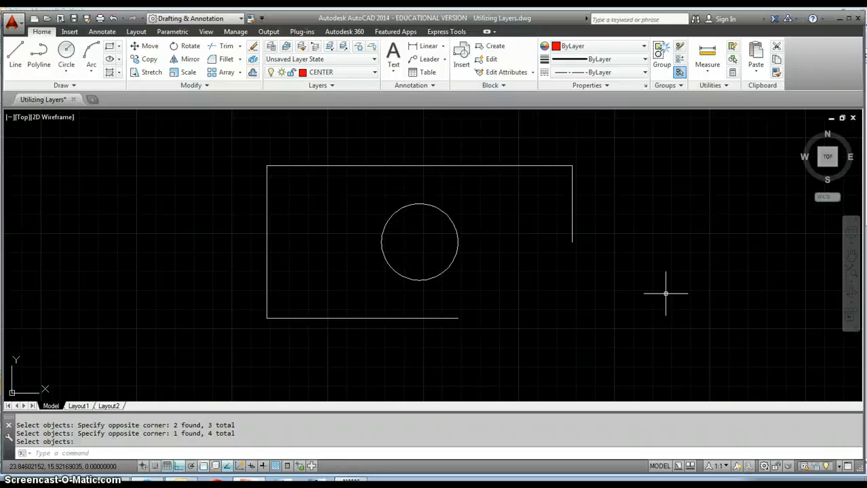
{"action": "left_click", "coordinate": [349, 72]}
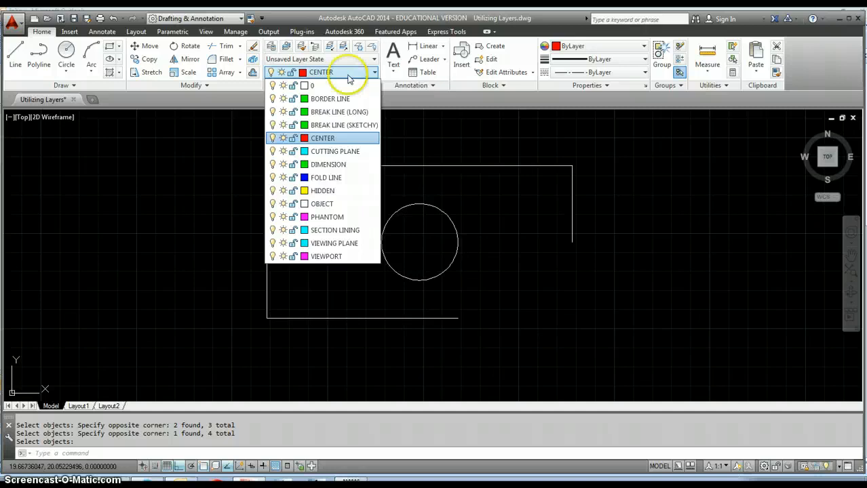
{"action": "left_click", "coordinate": [336, 206]}
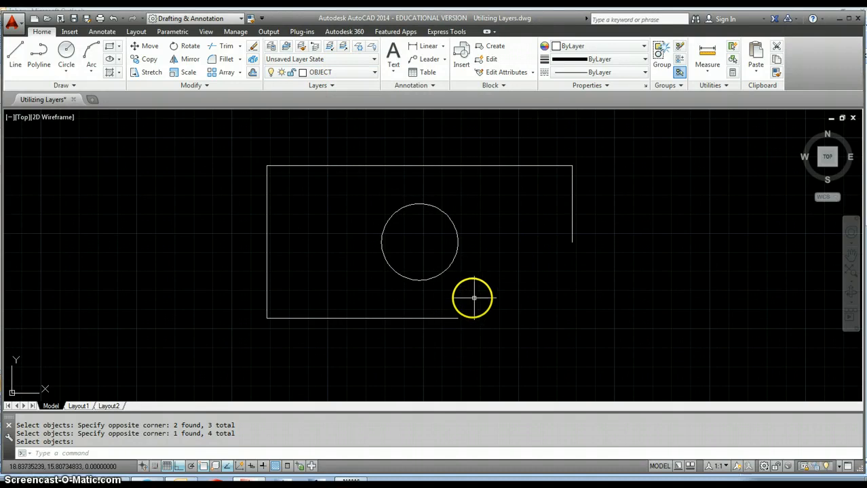
{"action": "left_click", "coordinate": [16, 58]}
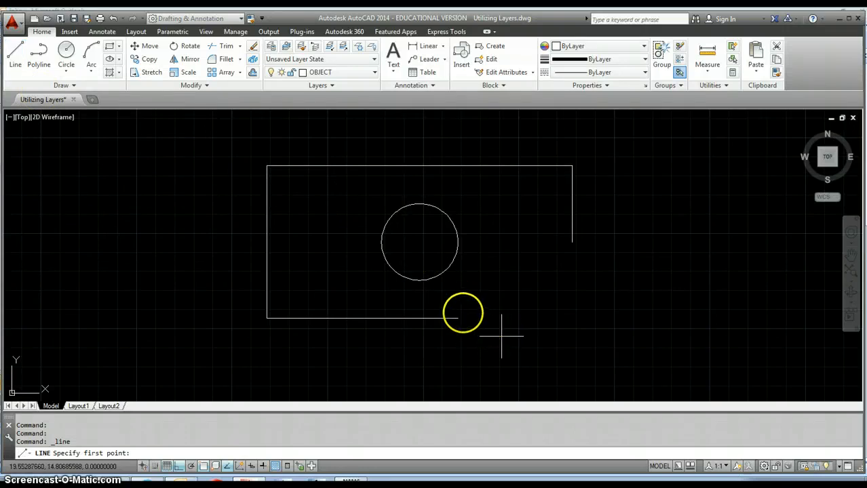
{"action": "left_click", "coordinate": [457, 318]}
{"action": "left_click", "coordinate": [571, 242]}
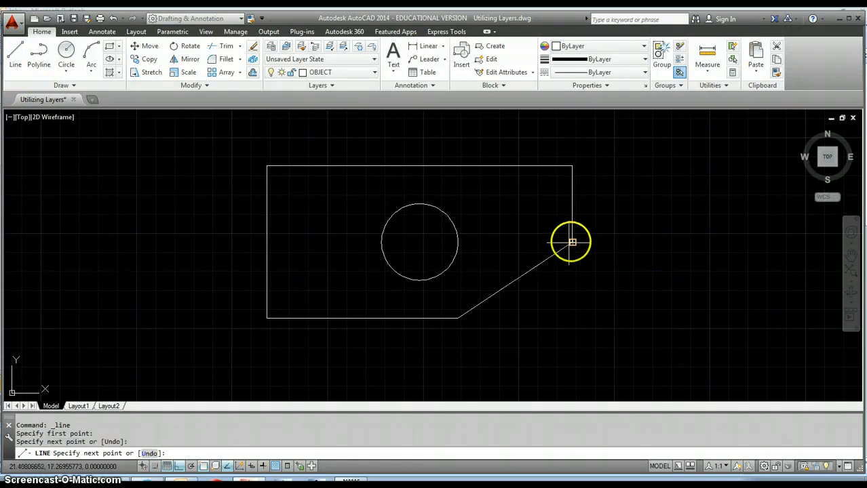
{"action": "key", "text": "Return"}
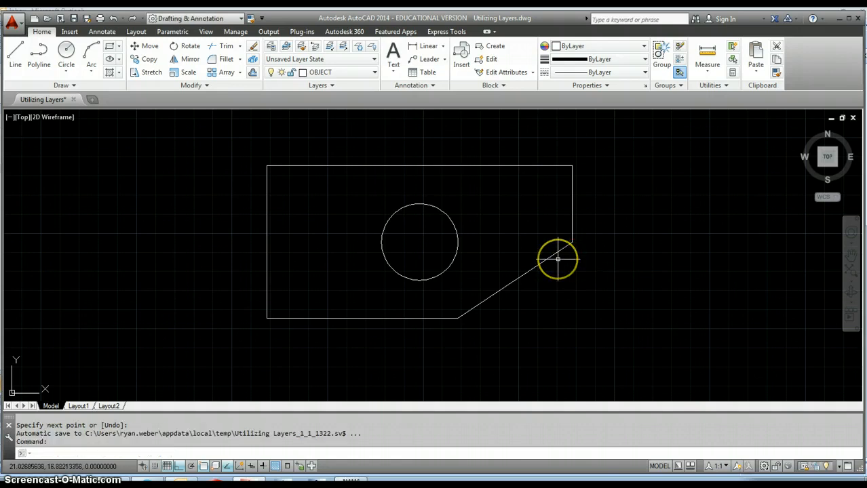
Step: Turn ortho mode off and offset the part's left vertical edge 2 units toward the inside of the part
{"action": "key", "text": "F8"}
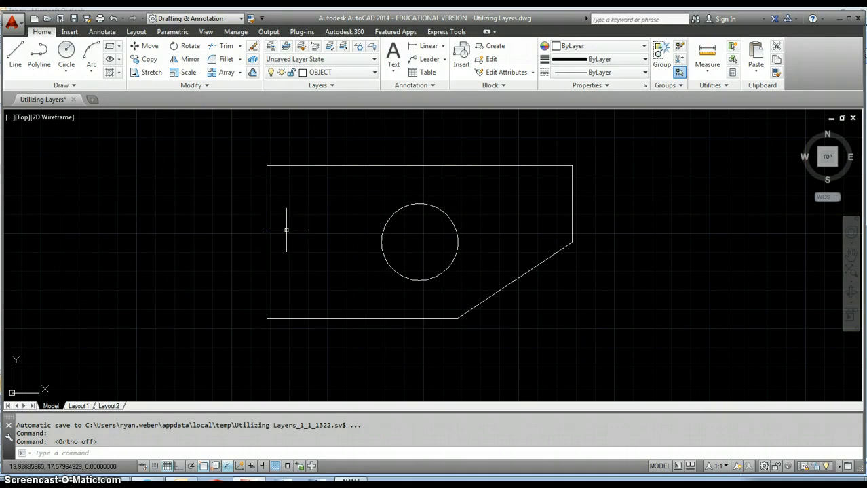
{"action": "left_click", "coordinate": [253, 73]}
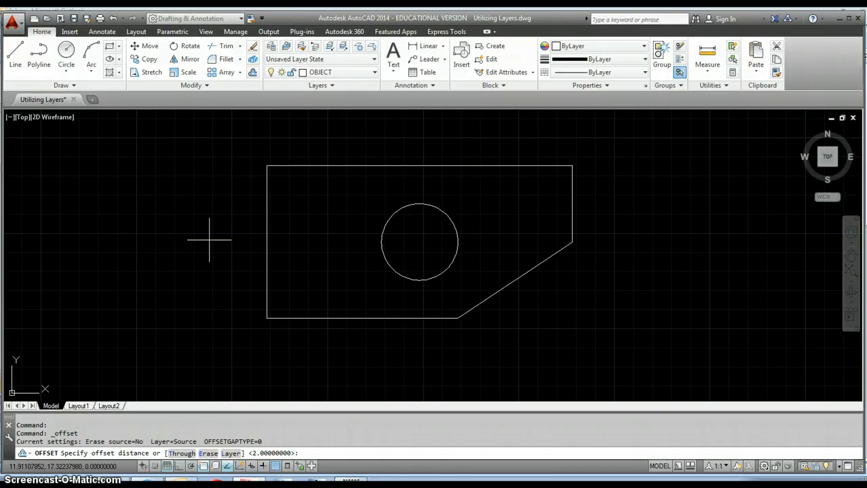
{"action": "type", "text": "2"}
{"action": "key", "text": "Return"}
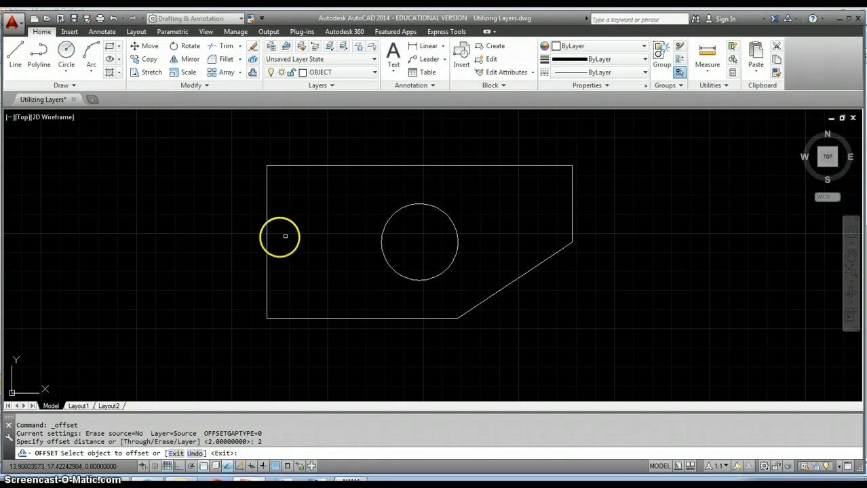
{"action": "left_click", "coordinate": [266, 242]}
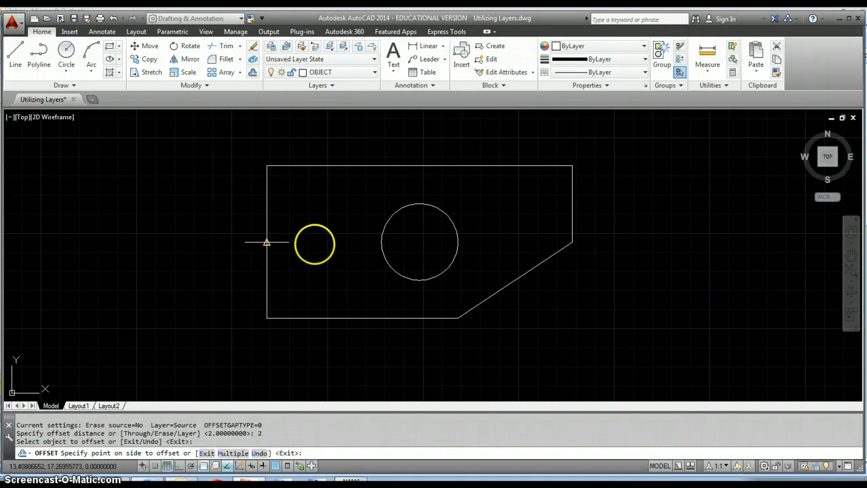
{"action": "left_click", "coordinate": [356, 258]}
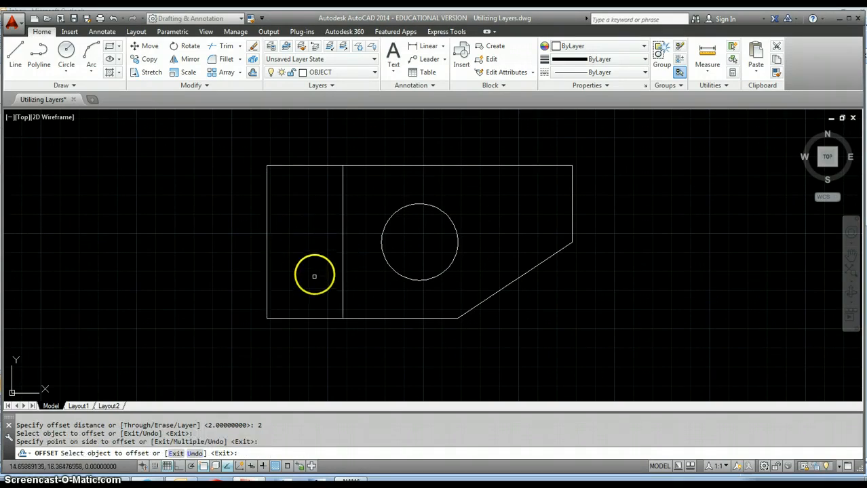
{"action": "key", "text": "Return"}
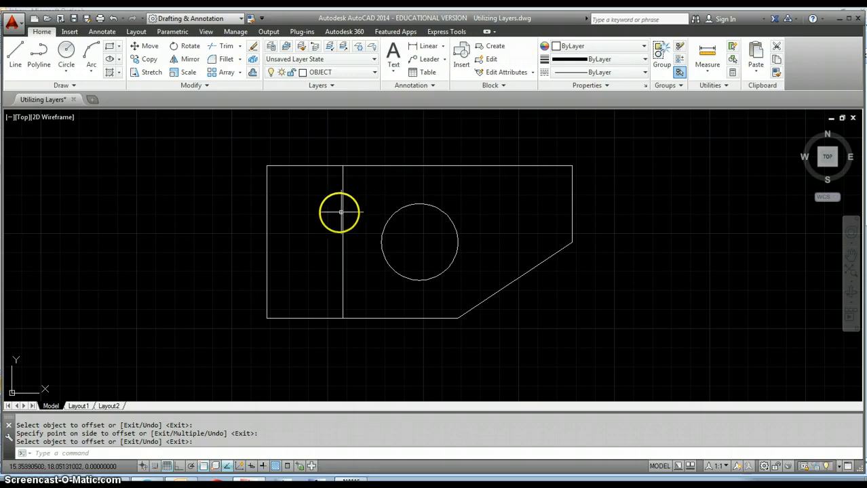
Step: Move the offset vertical line inside the part to the HIDDEN layer and clear the selection
{"action": "mouse_move", "coordinate": [344, 213]}
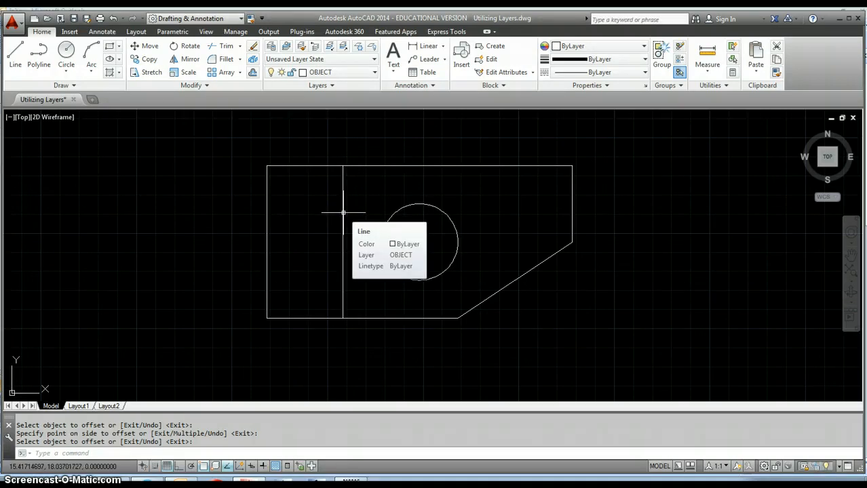
{"action": "left_click", "coordinate": [343, 213]}
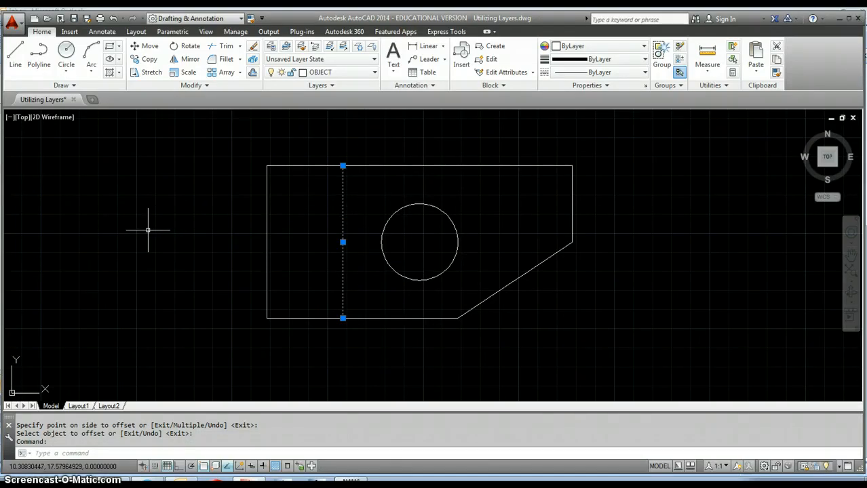
{"action": "left_click", "coordinate": [346, 72]}
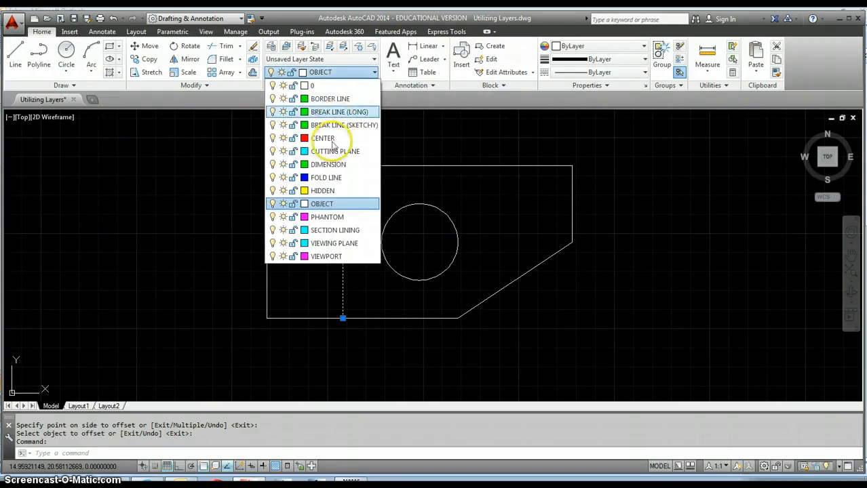
{"action": "left_click", "coordinate": [332, 192]}
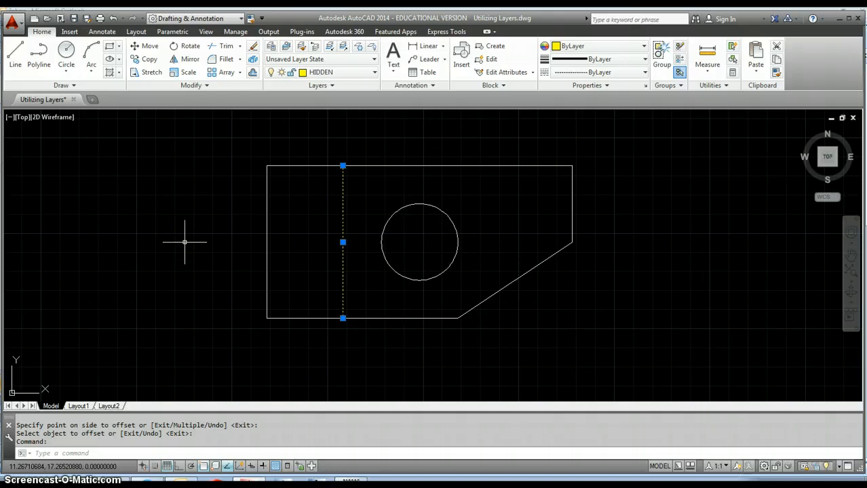
{"action": "key", "text": "Escape"}
{"action": "key", "text": "Escape"}
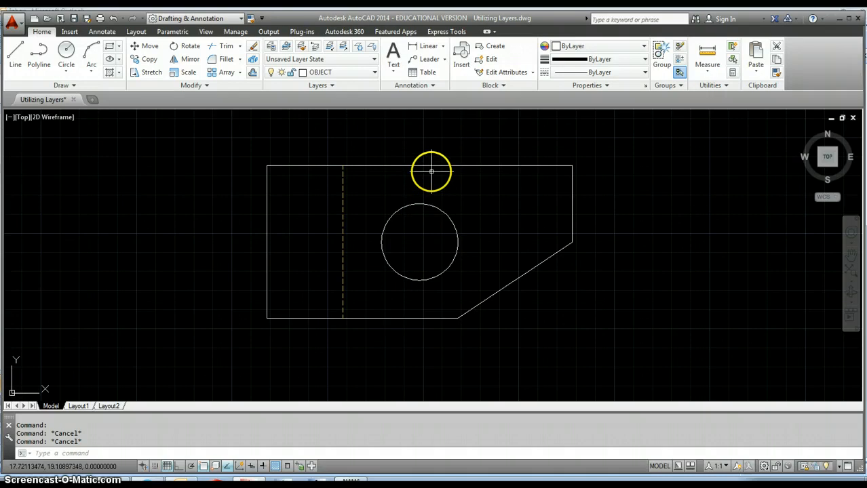
Step: Make CENTER the current layer and offset the circle outward by .25
{"action": "left_click", "coordinate": [353, 73]}
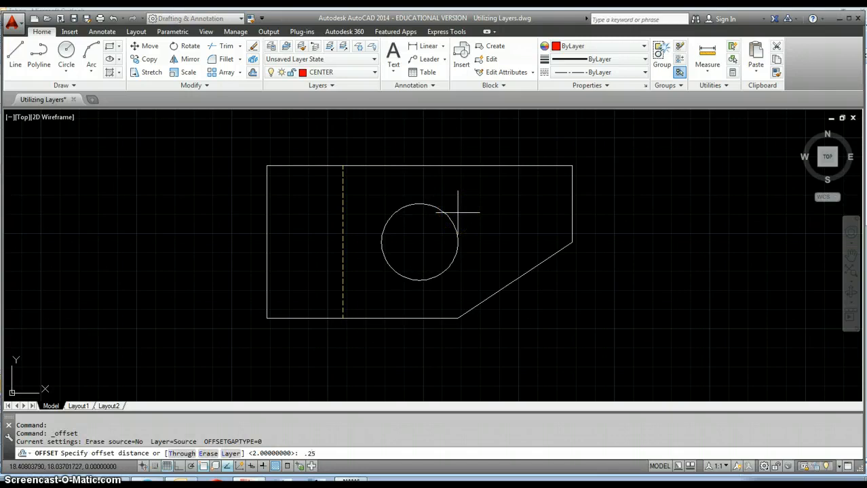
{"action": "key", "text": "Return"}
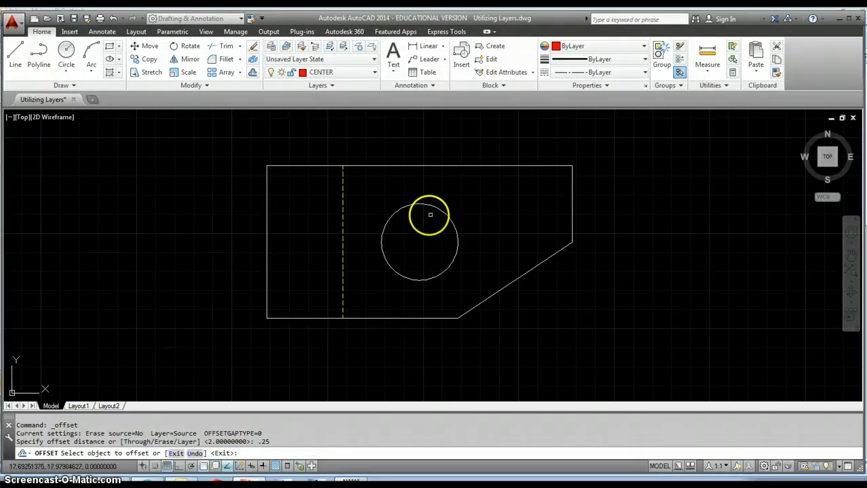
{"action": "left_click", "coordinate": [441, 210]}
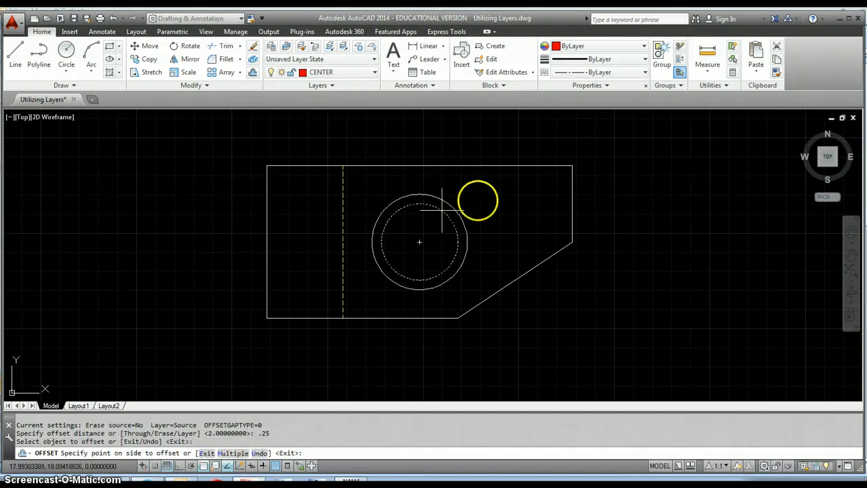
{"action": "left_click", "coordinate": [516, 192]}
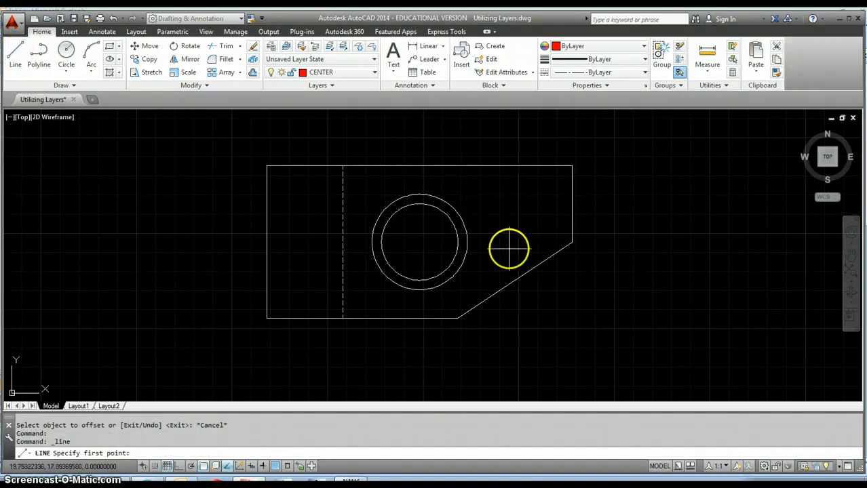
Step: Draw vertical and horizontal centerlines between the outer circle's opposite quadrant points, and delete that outer circle
{"action": "left_click", "coordinate": [420, 195]}
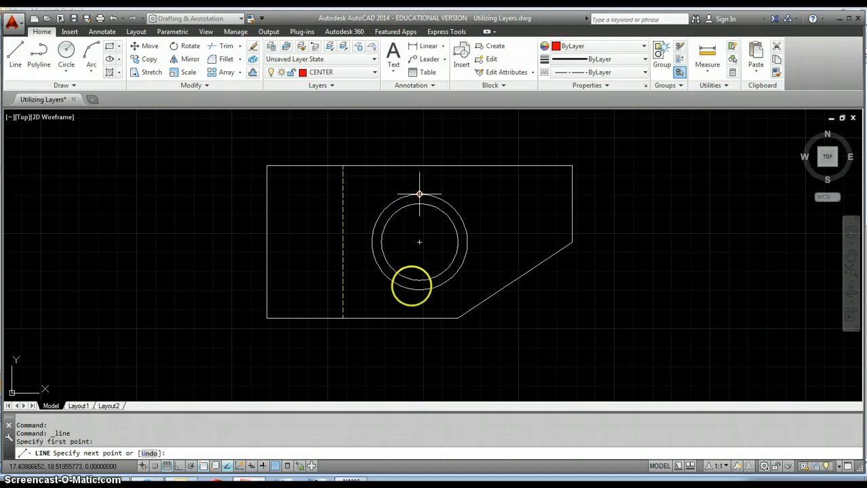
{"action": "left_click", "coordinate": [419, 290]}
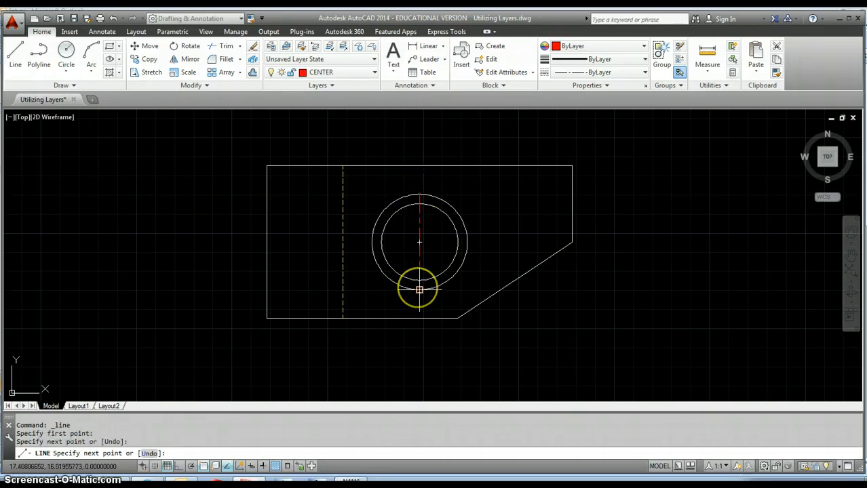
{"action": "key", "text": "Return"}
{"action": "key", "text": "Return"}
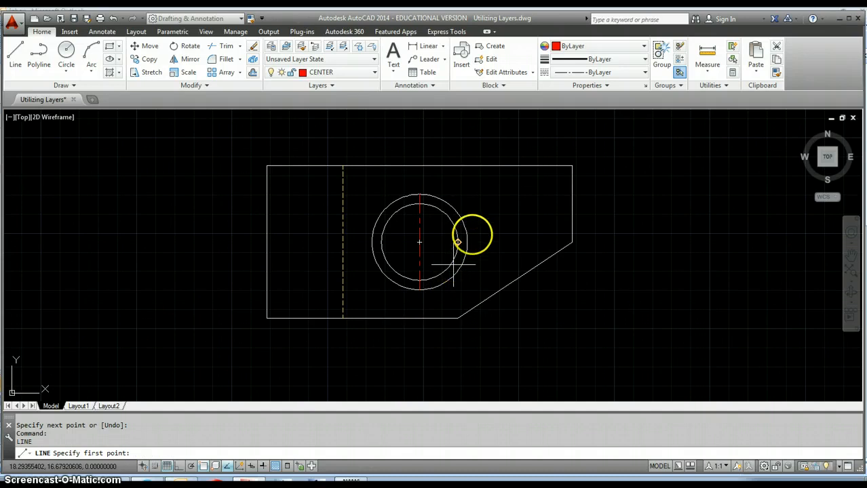
{"action": "left_click", "coordinate": [468, 242]}
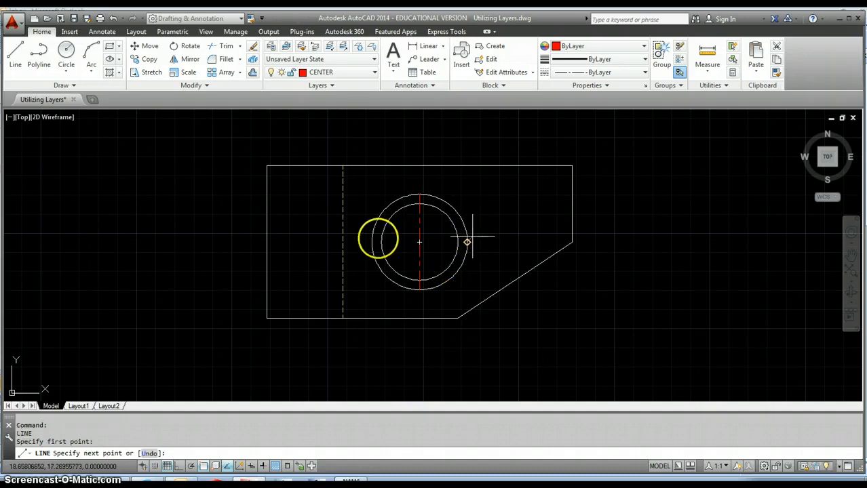
{"action": "left_click", "coordinate": [372, 243]}
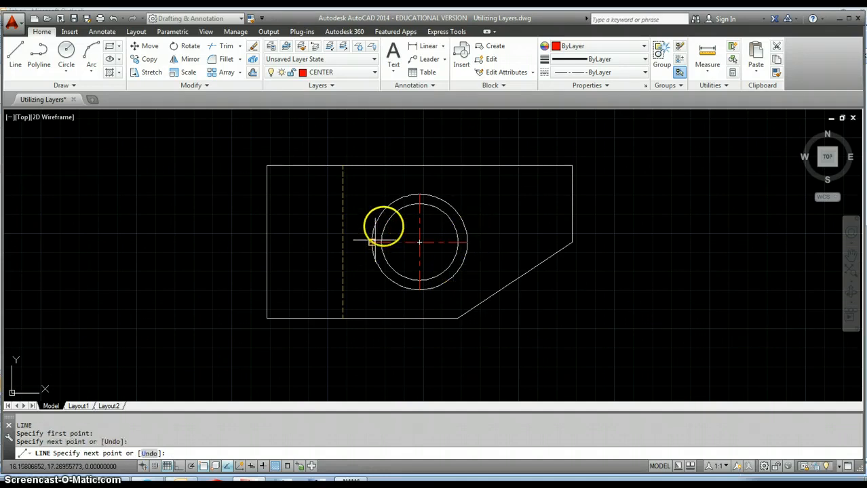
{"action": "key", "text": "Escape"}
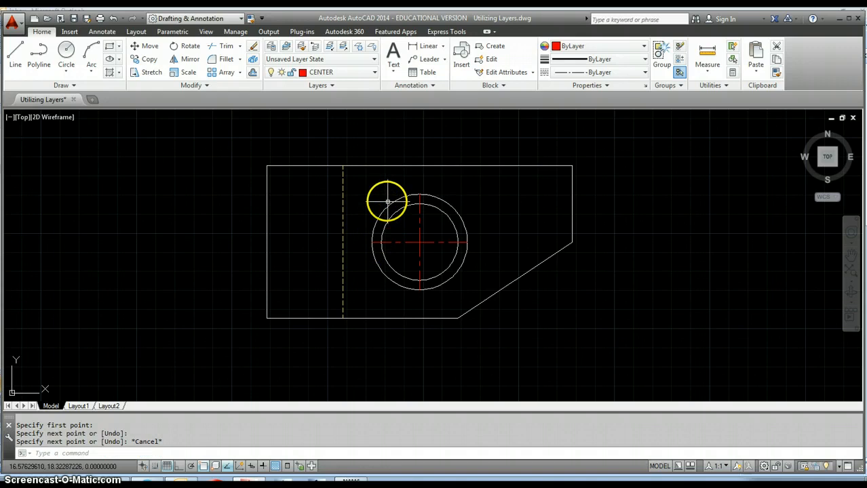
{"action": "left_click", "coordinate": [385, 209]}
{"action": "key", "text": "Delete"}
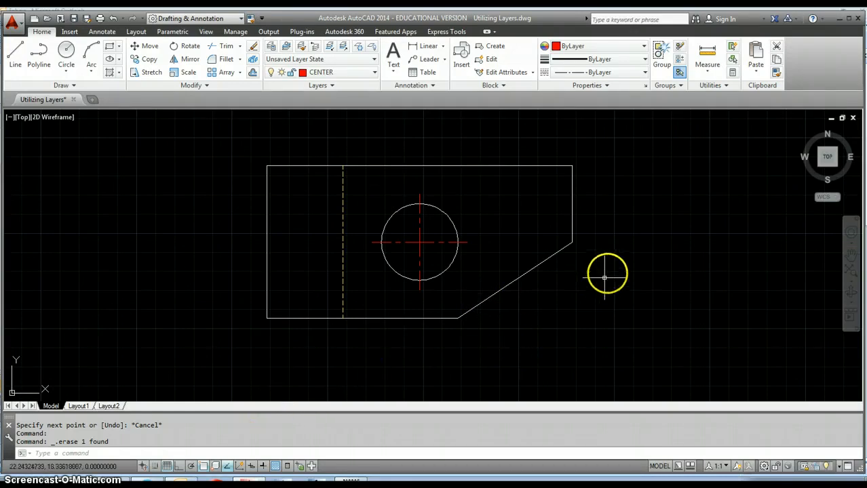
Step: Move the part's slanted lower-right edge to layer 0 and clear the selection
{"action": "left_click", "coordinate": [529, 270]}
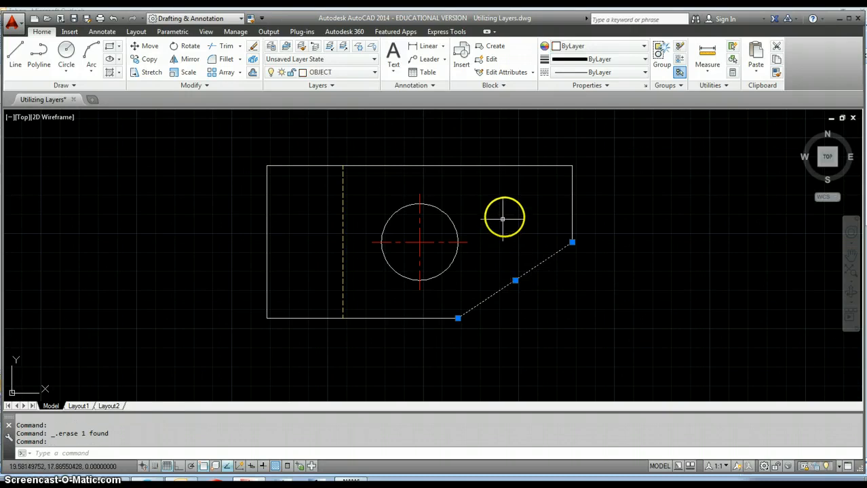
{"action": "left_click", "coordinate": [326, 72]}
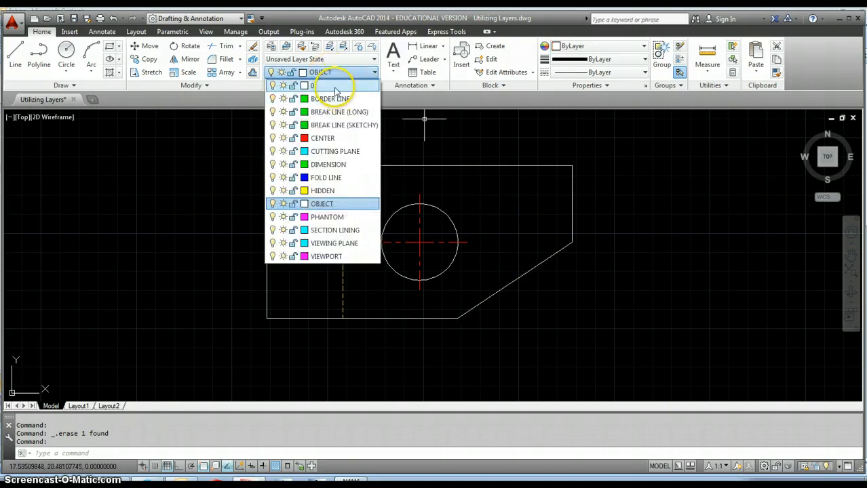
{"action": "left_click", "coordinate": [313, 86]}
{"action": "key", "text": "Escape"}
{"action": "key", "text": "Escape"}
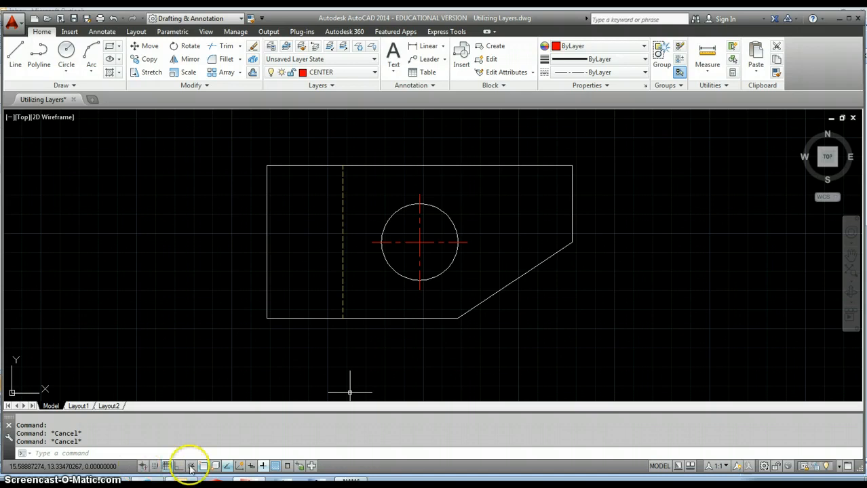
Step: Turn on lineweight display, move the slanted edge back to the OBJECT layer and clear the selection
{"action": "left_click", "coordinate": [263, 466]}
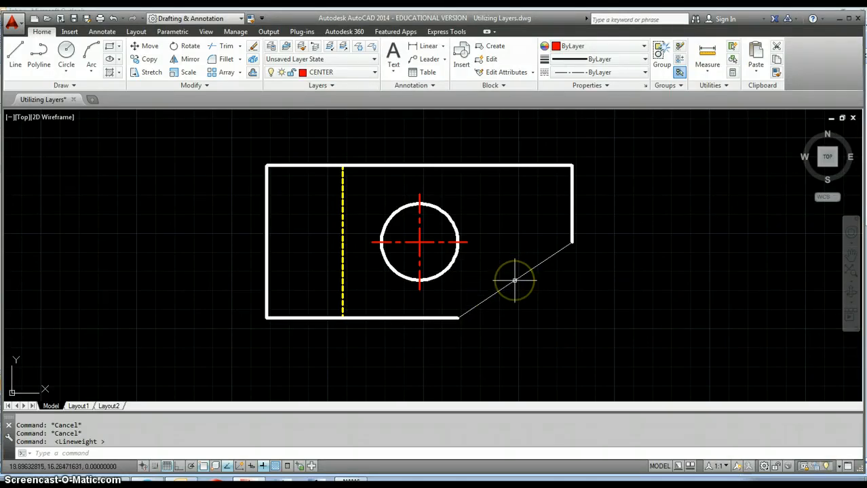
{"action": "mouse_move", "coordinate": [515, 280]}
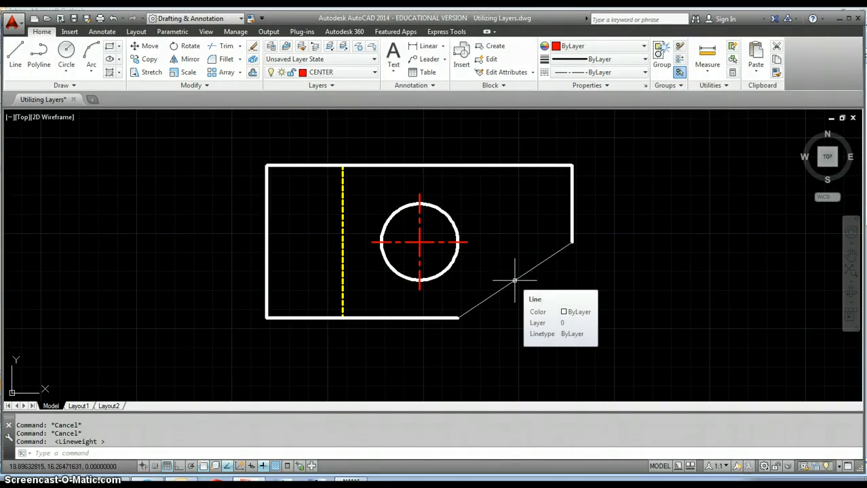
{"action": "left_click", "coordinate": [515, 280]}
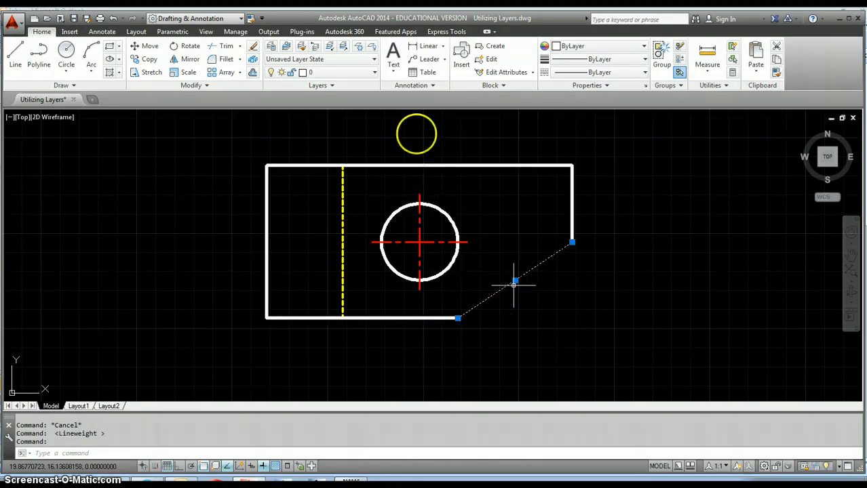
{"action": "left_click", "coordinate": [359, 72]}
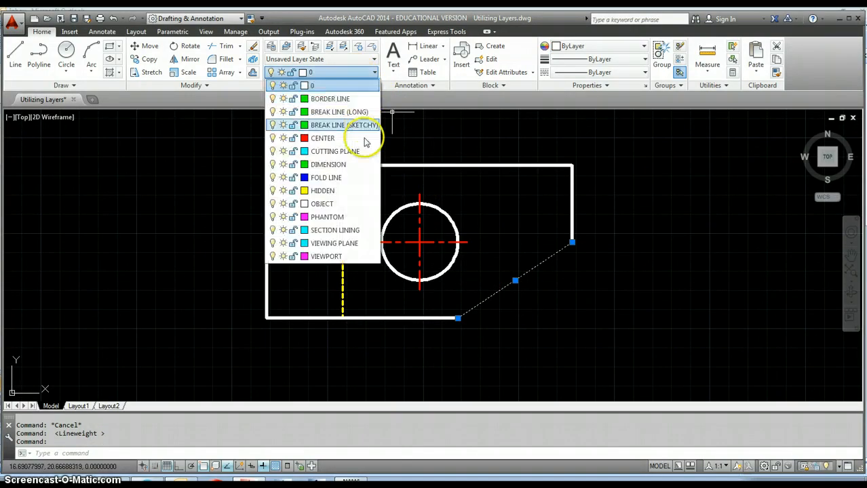
{"action": "left_click", "coordinate": [350, 205]}
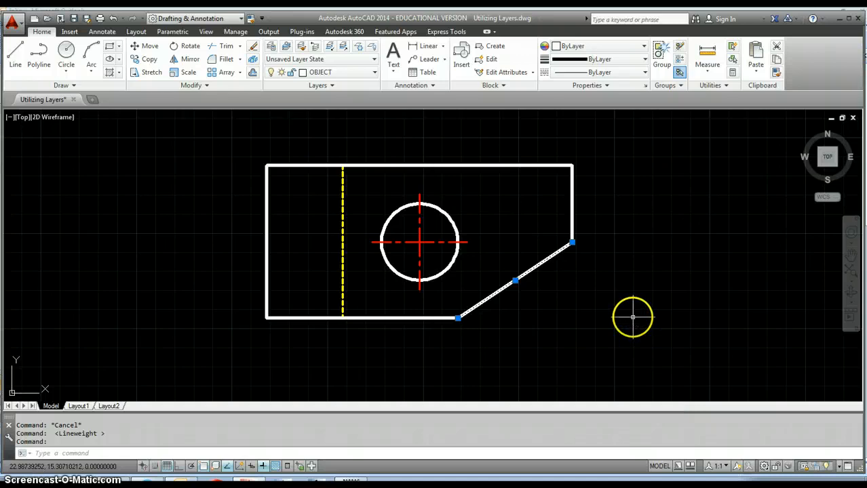
{"action": "key", "text": "Escape"}
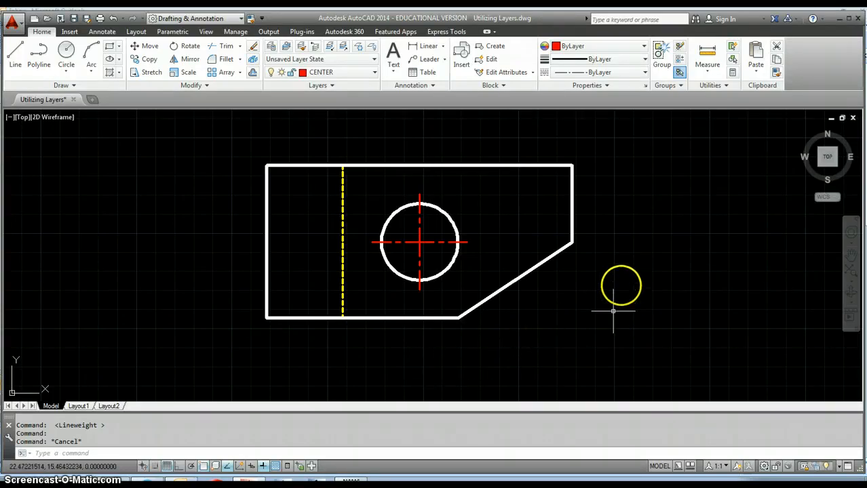
Step: Turn on ortho mode and draw a vertical line 1 unit long on the CENTER layer, right of the part
{"action": "middle_click_drag", "start_coordinate": [620, 284], "coordinate": [483, 300]}
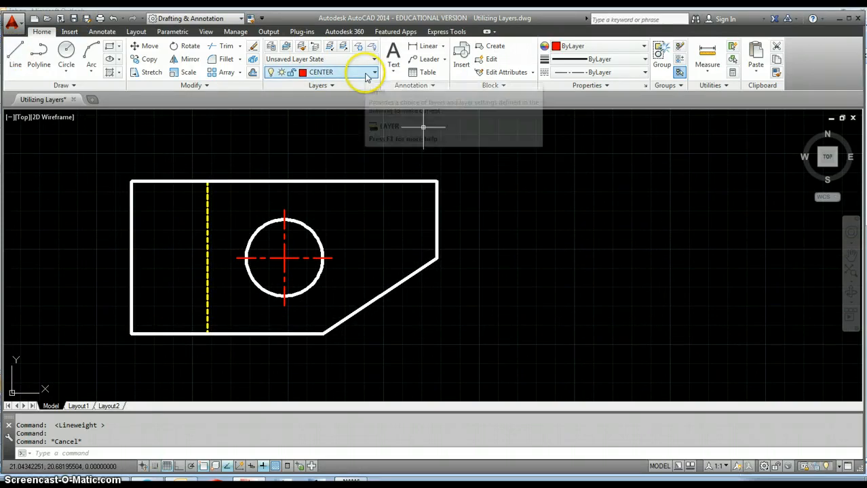
{"action": "left_click", "coordinate": [16, 54]}
{"action": "left_click", "coordinate": [550, 212]}
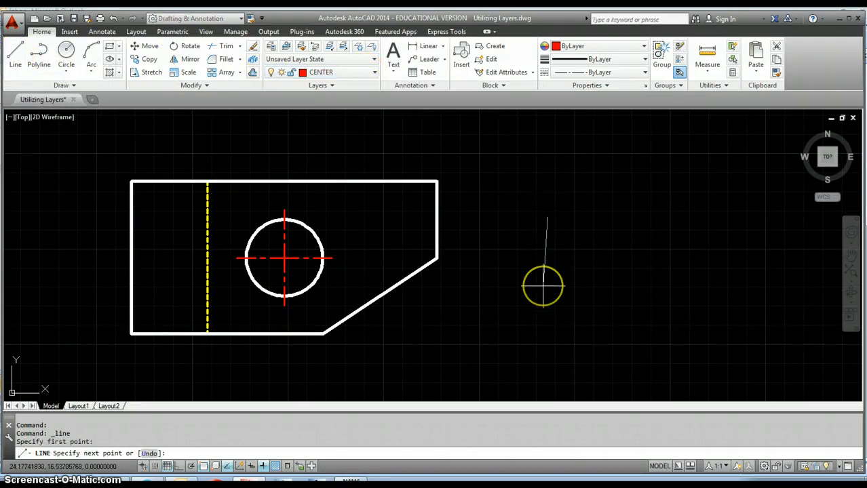
{"action": "key", "text": "F8"}
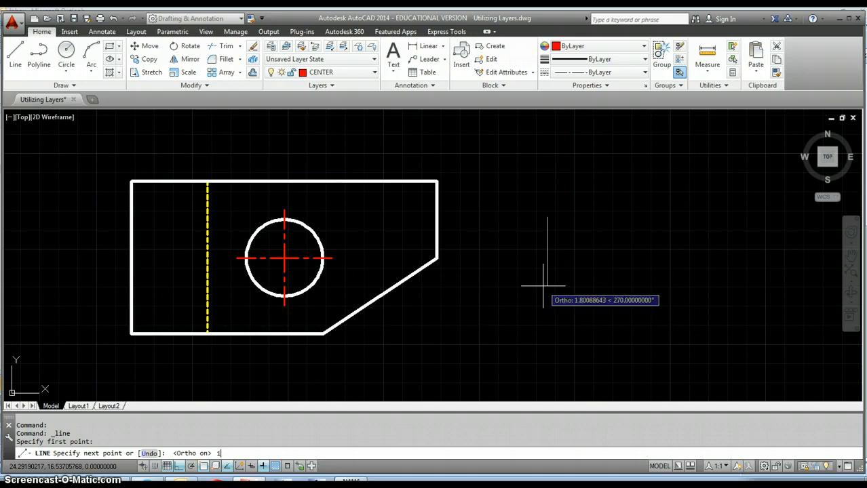
{"action": "key", "text": "Return"}
{"action": "key", "text": "Escape"}
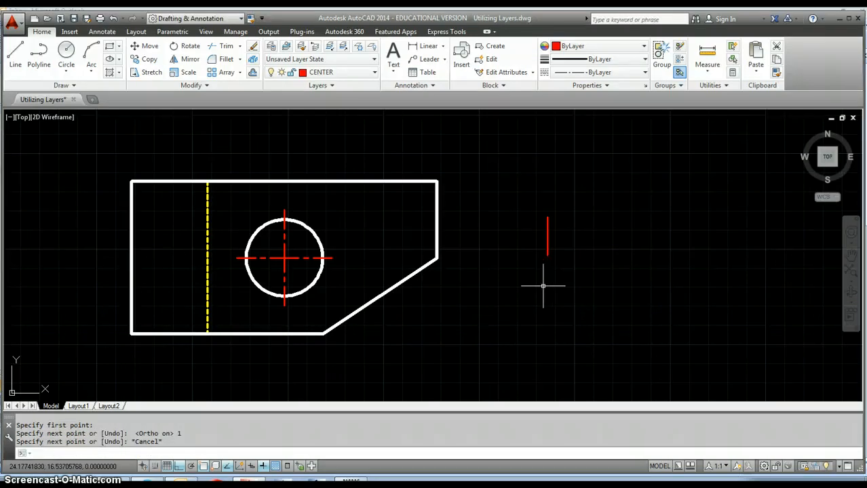
Step: Add a linear dimension between the endpoints of the 1-unit vertical line, placed to its right
{"action": "scroll", "coordinate": [551, 253], "scroll_direction": "up", "scroll_amount": 5}
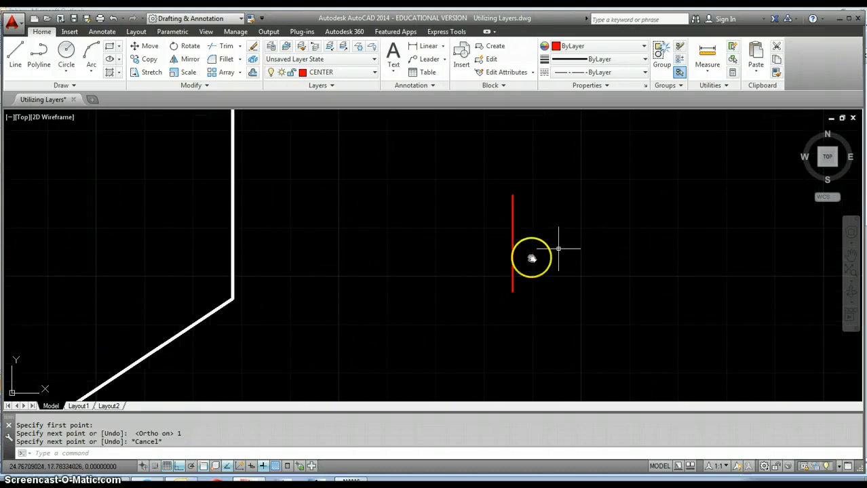
{"action": "left_click", "coordinate": [427, 46]}
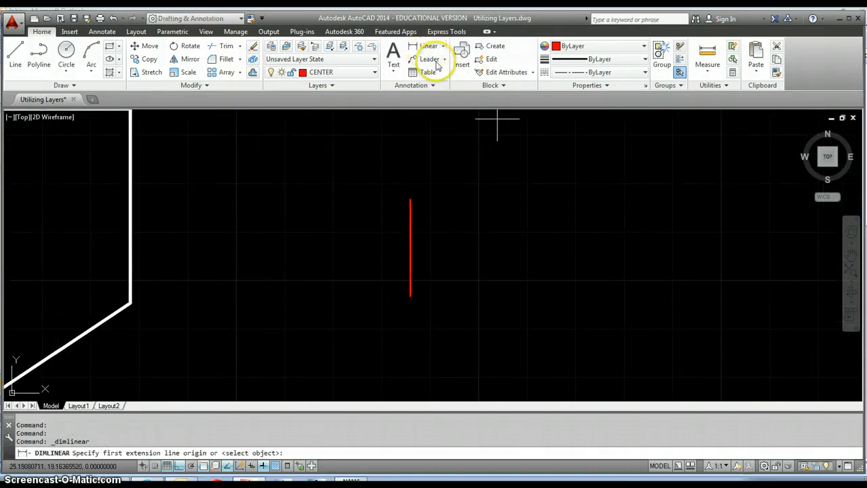
{"action": "left_click", "coordinate": [431, 43]}
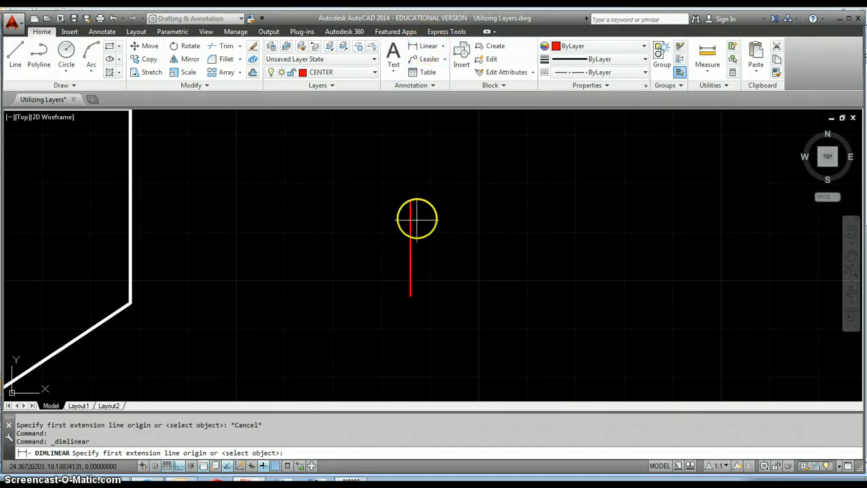
{"action": "left_click", "coordinate": [411, 199]}
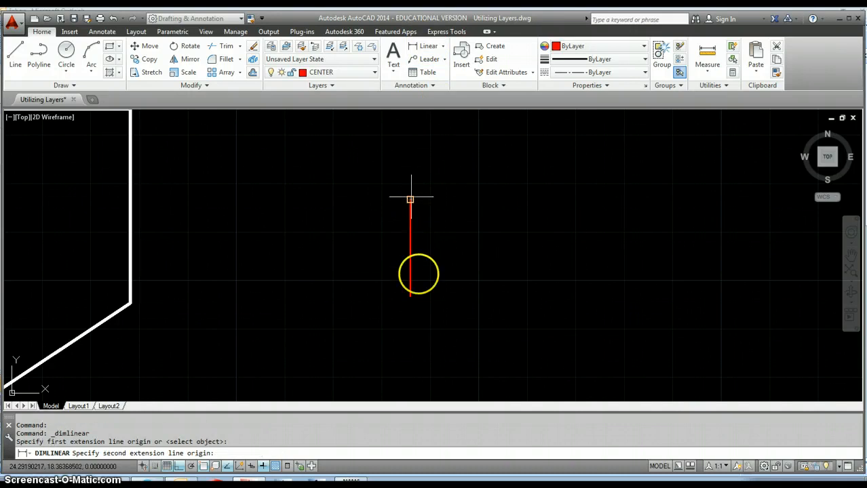
{"action": "left_click", "coordinate": [411, 296]}
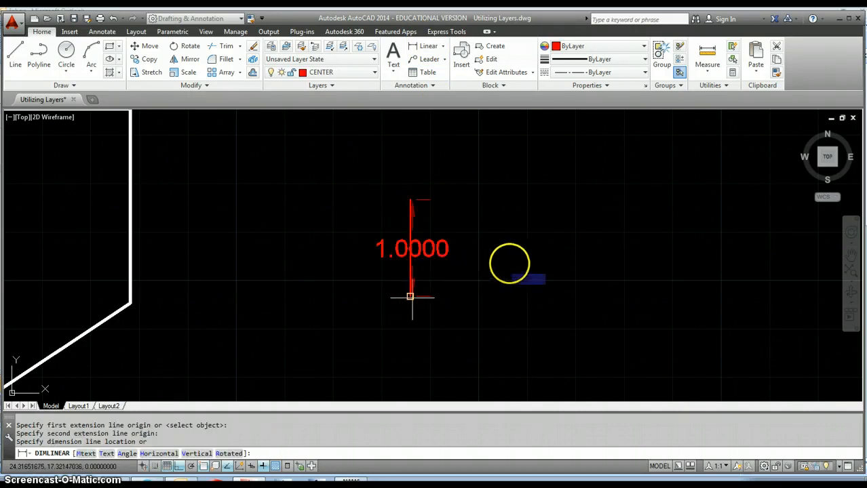
{"action": "left_click", "coordinate": [509, 264]}
{"action": "key", "text": "Escape"}
{"action": "key", "text": "Escape"}
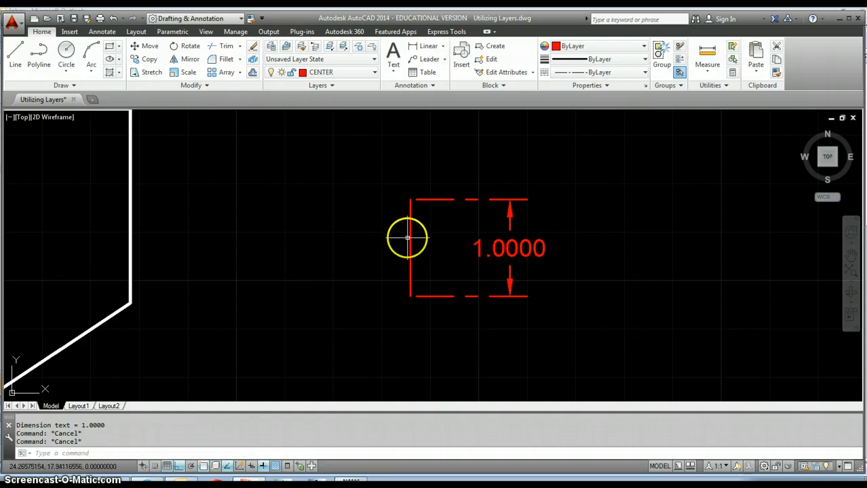
Step: Draw a second vertical line 1.125 units long between the part and the dimensioned line
{"action": "type", "text": "l"}
{"action": "key", "text": "Return"}
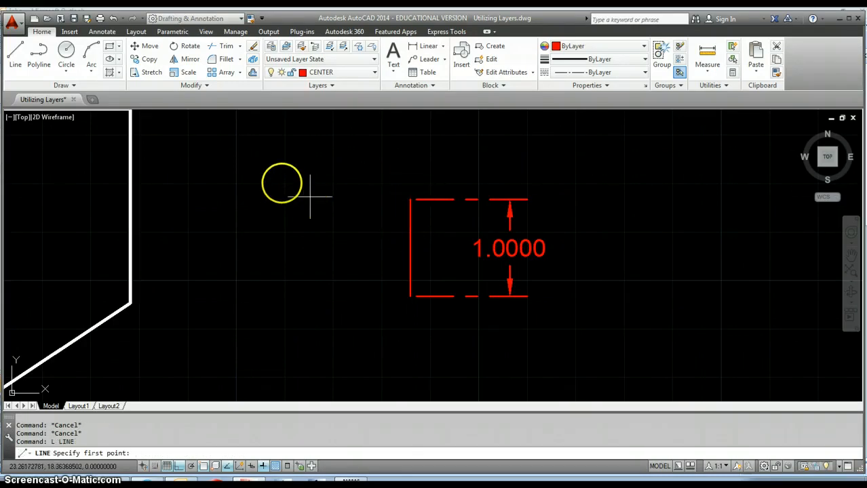
{"action": "left_click", "coordinate": [281, 182]}
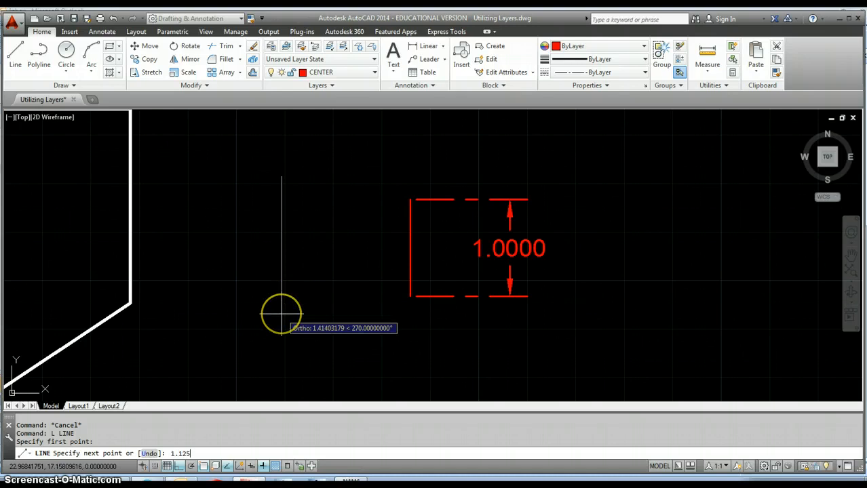
{"action": "key", "text": "Return"}
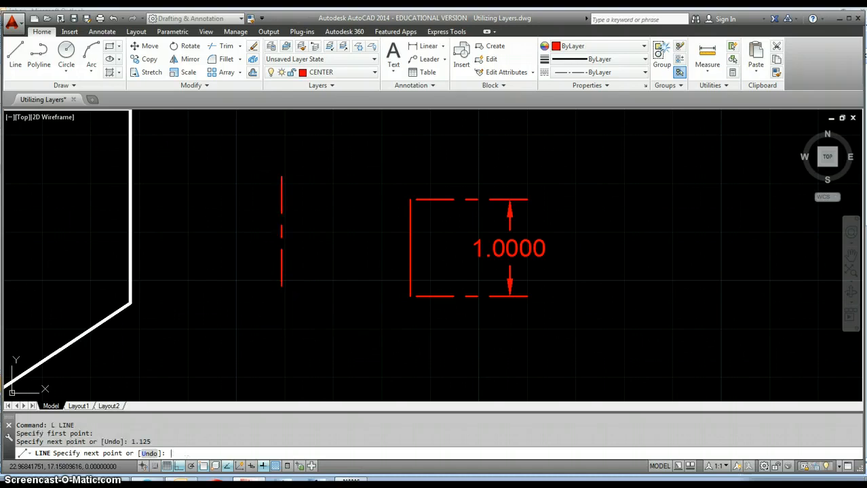
{"action": "key", "text": "Escape"}
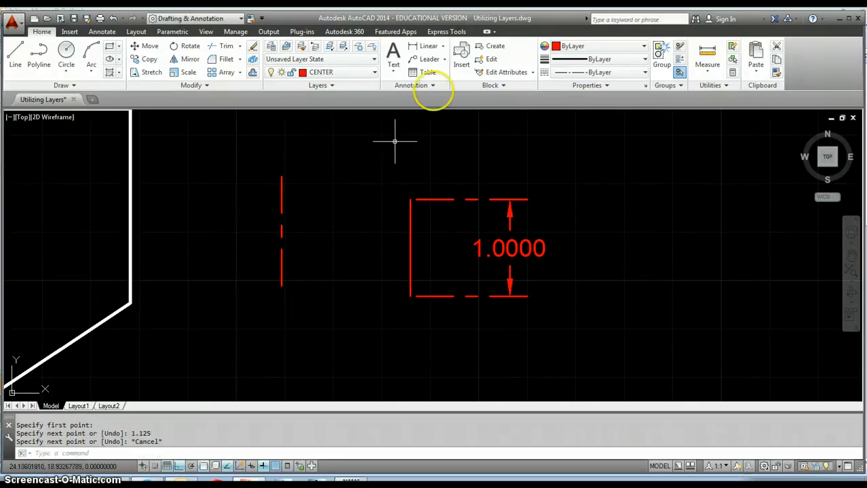
Step: Add a linear dimension between the endpoints of the 1.125-unit line, placed to its right
{"action": "left_click", "coordinate": [426, 46]}
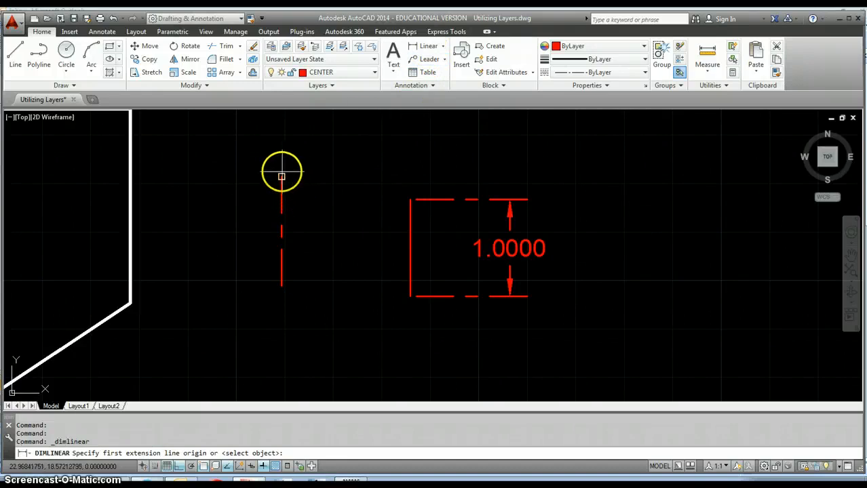
{"action": "left_click", "coordinate": [282, 178]}
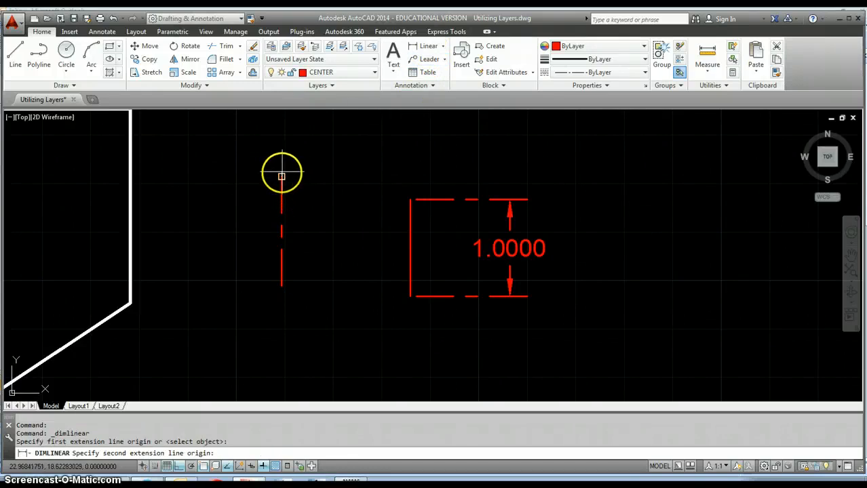
{"action": "left_click", "coordinate": [281, 284]}
{"action": "left_click", "coordinate": [337, 255]}
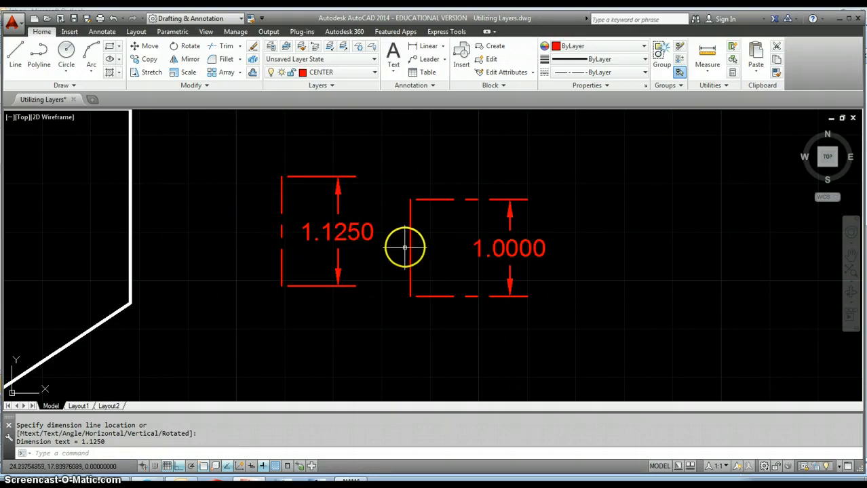
Step: Set the 1-unit line's linetype scale to the calculated value of 1/1.125, and reselect the line to check its properties
{"action": "mouse_move", "coordinate": [410, 244]}
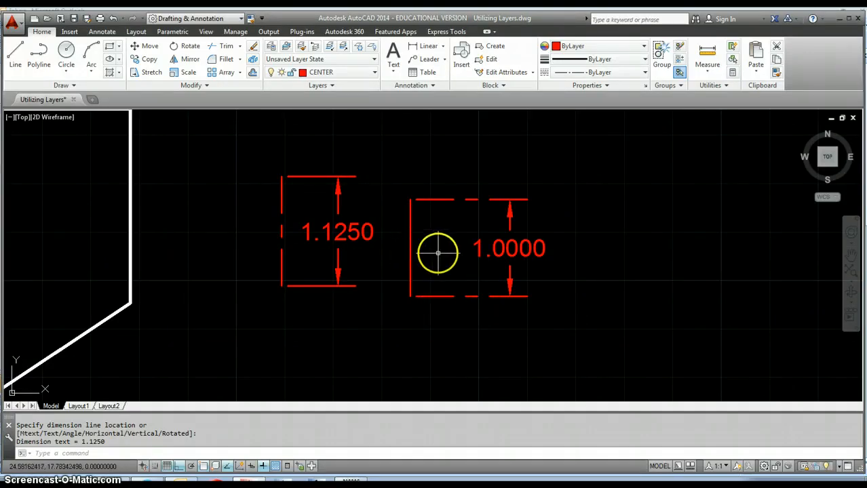
{"action": "scroll", "coordinate": [438, 253], "scroll_direction": "down", "scroll_amount": 3}
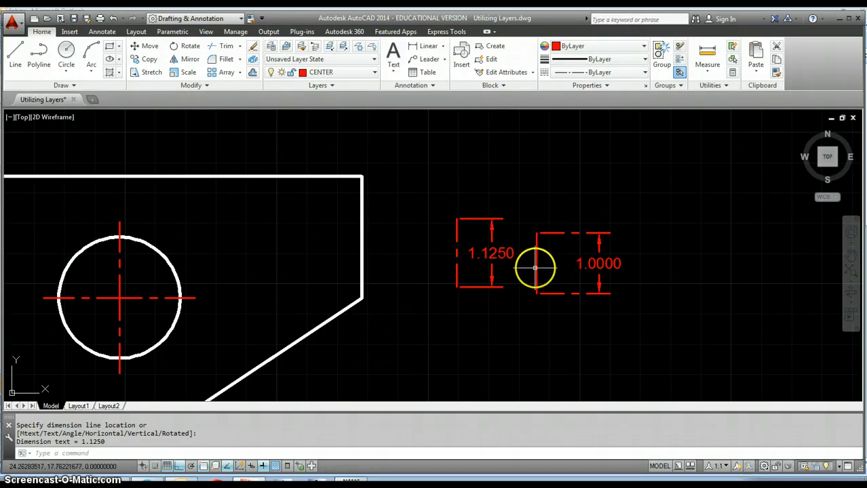
{"action": "left_click", "coordinate": [646, 86]}
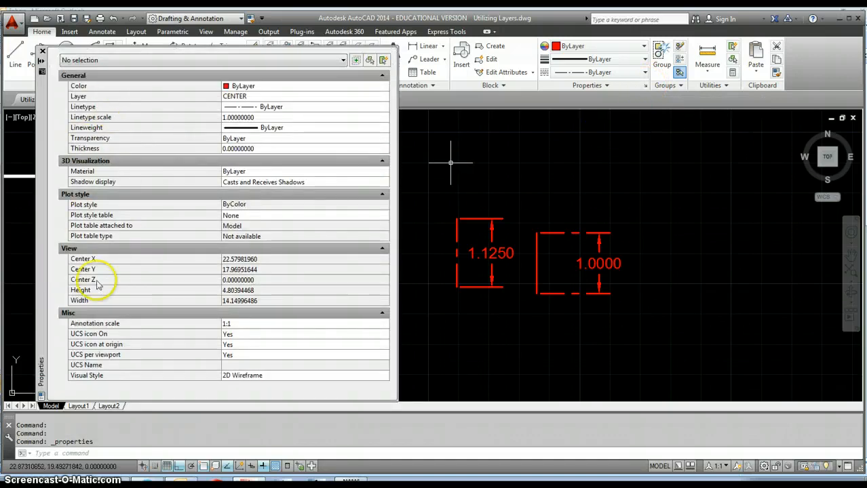
{"action": "left_click", "coordinate": [536, 258]}
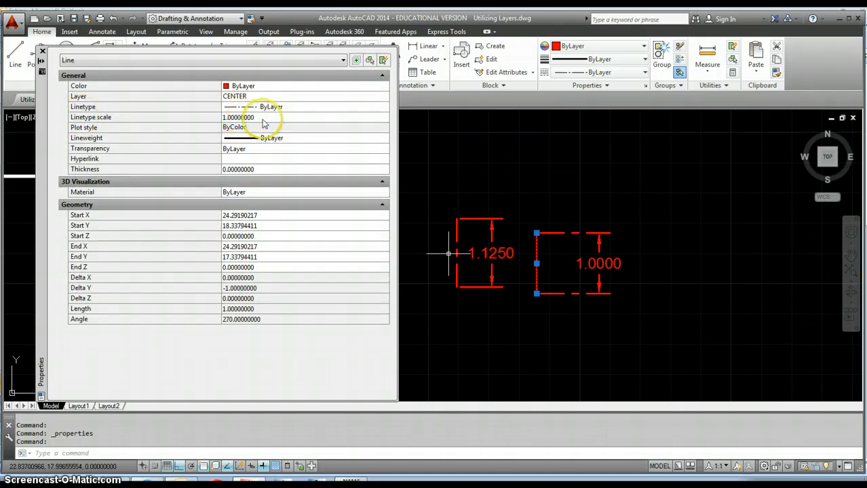
{"action": "left_click", "coordinate": [262, 117]}
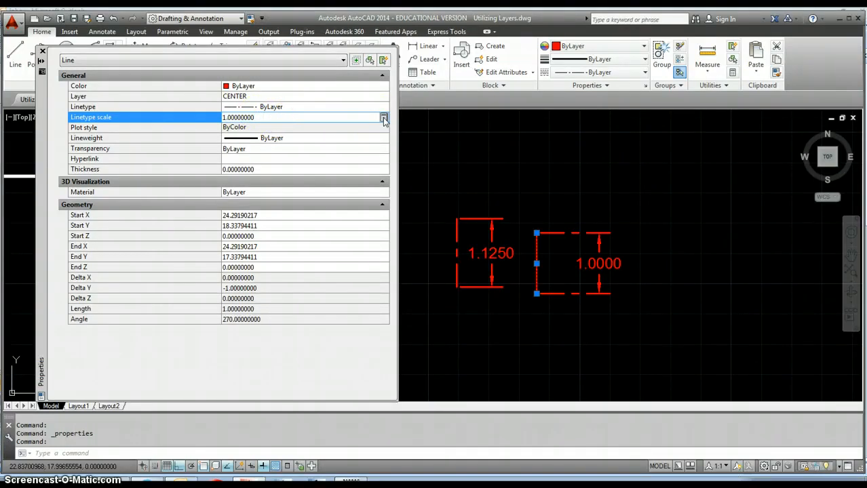
{"action": "left_click", "coordinate": [383, 117]}
{"action": "left_click_drag", "start_coordinate": [220, 157], "coordinate": [142, 156]}
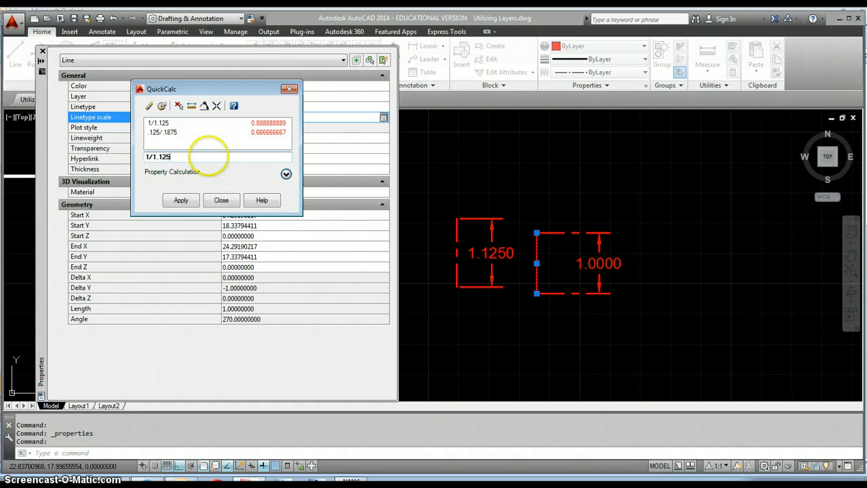
{"action": "left_click", "coordinate": [176, 205]}
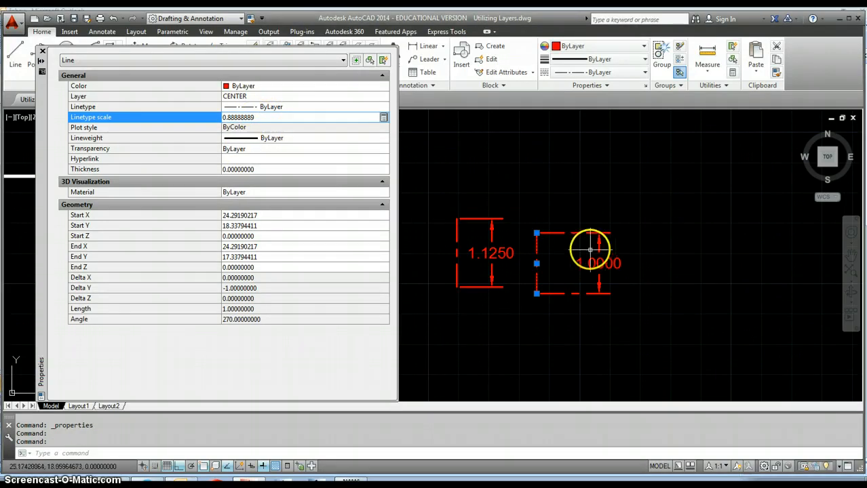
{"action": "key", "text": "Escape"}
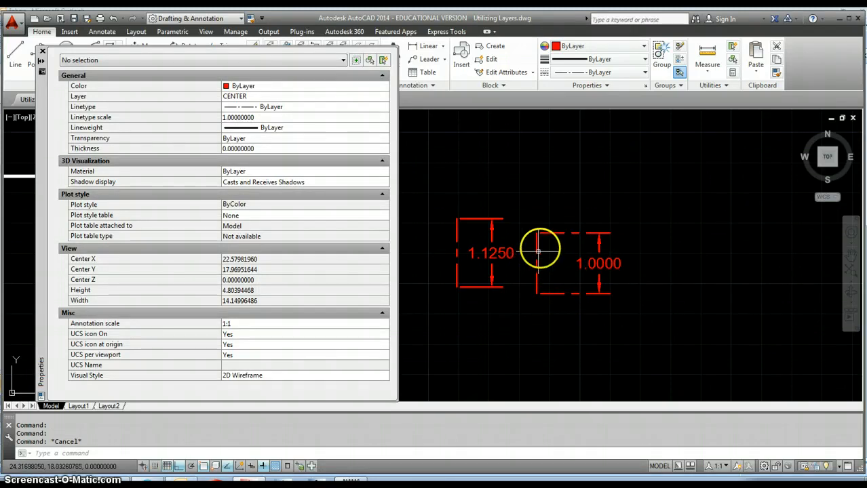
{"action": "left_click", "coordinate": [536, 249]}
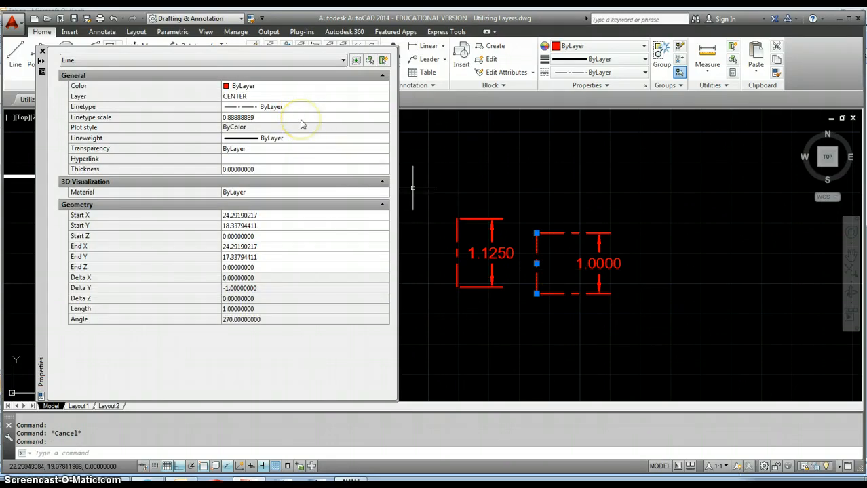
Step: Recalculate the selected 1-unit line's linetype scale as 1/1.125 and apply it to the line
{"action": "left_click", "coordinate": [302, 120]}
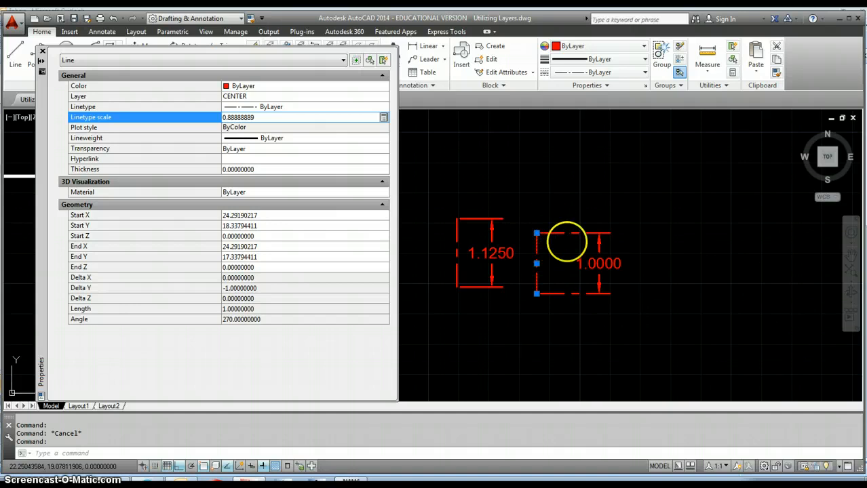
{"action": "left_click", "coordinate": [383, 118]}
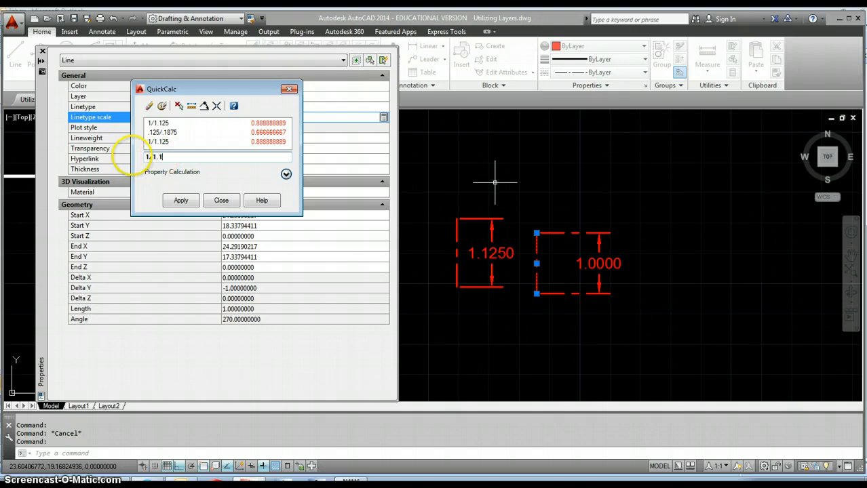
{"action": "left_click", "coordinate": [181, 200]}
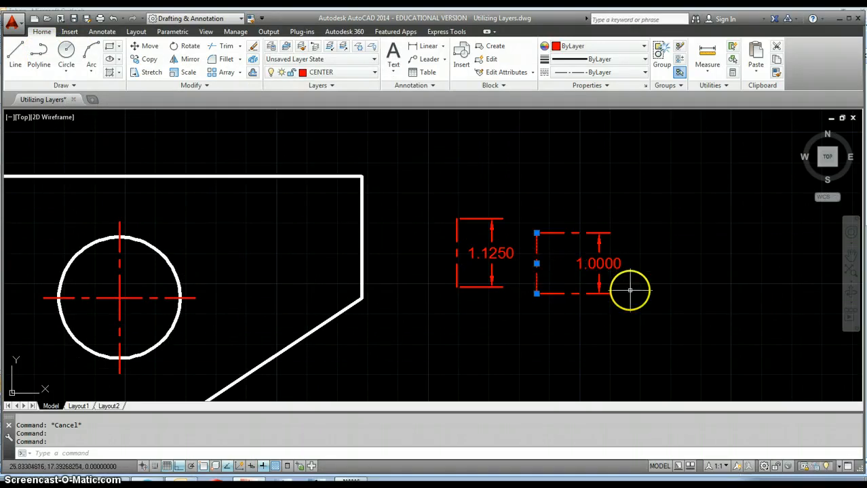
Step: Make HIDDEN the current layer for the next test lines
{"action": "type", "text": "l"}
{"action": "key", "text": "Return"}
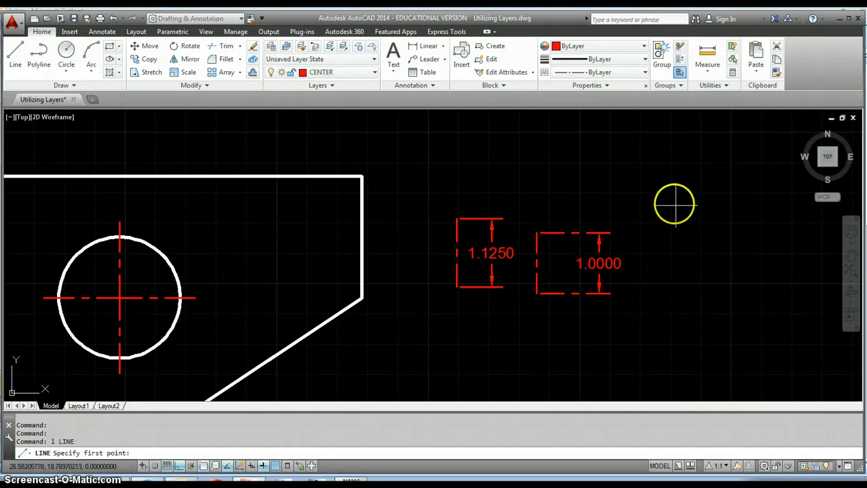
{"action": "left_click", "coordinate": [325, 74]}
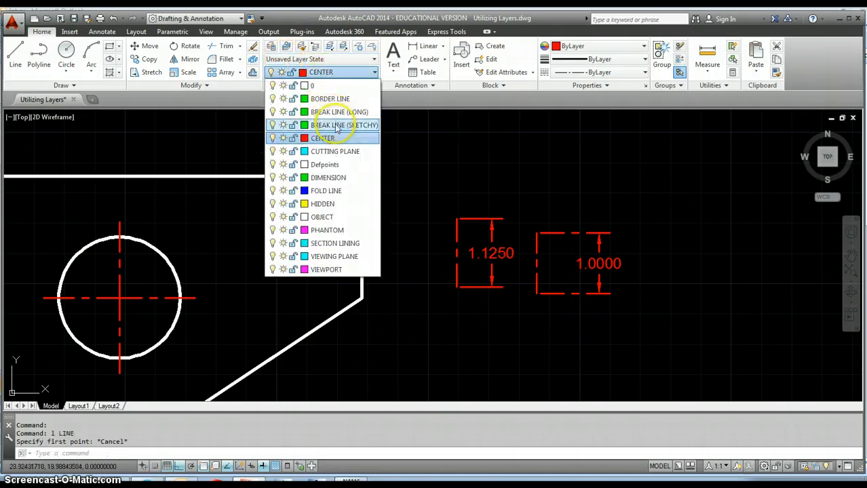
{"action": "left_click", "coordinate": [323, 204]}
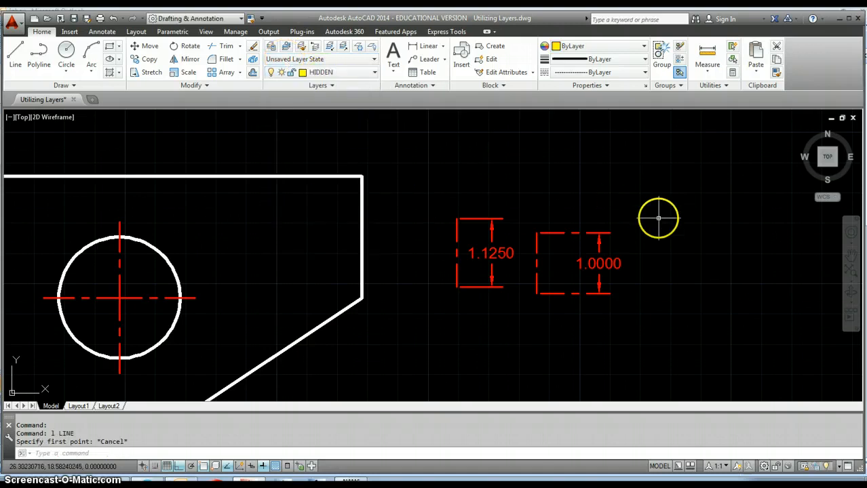
Step: Draw a vertical hidden line 3/16 long, above and to the right of the dimensioned centerlines
{"action": "key", "text": "Return"}
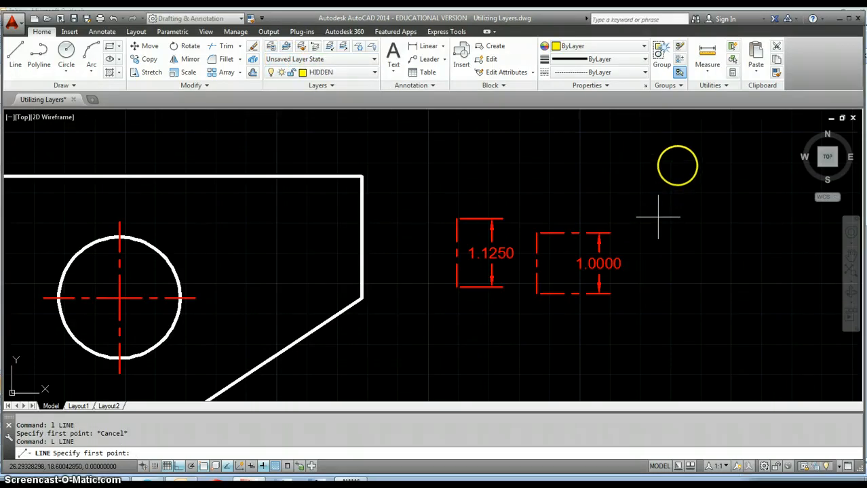
{"action": "left_click", "coordinate": [676, 163]}
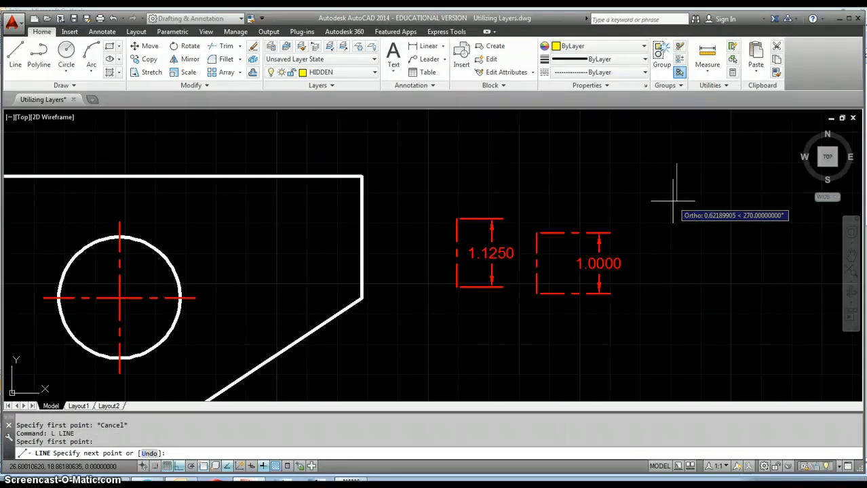
{"action": "type", "text": "3/16"}
{"action": "key", "text": "Return"}
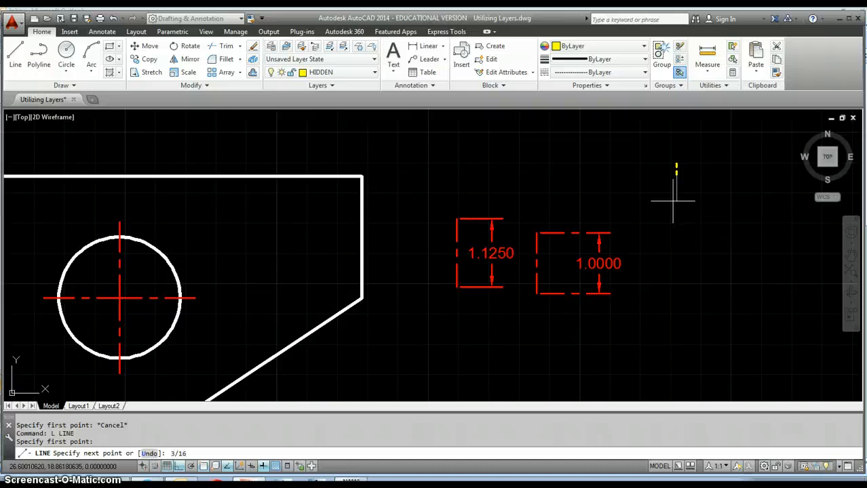
{"action": "key", "text": "Escape"}
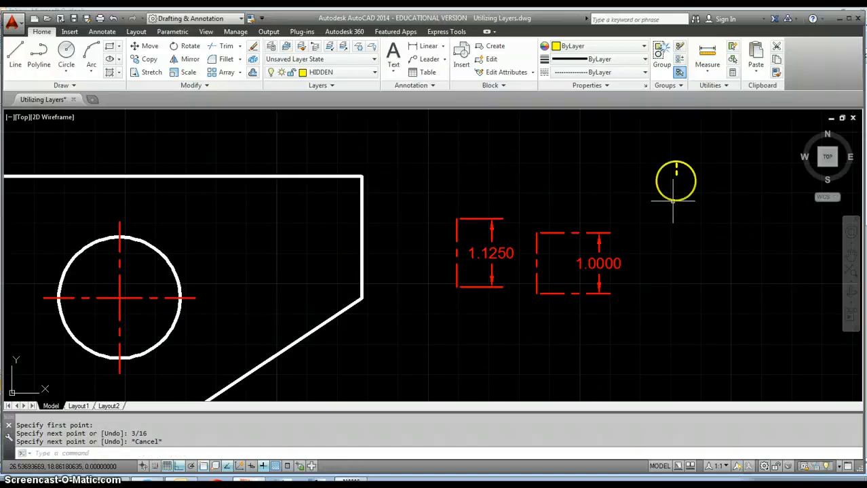
Step: Draw a second vertical hidden line 1/8 long, to the right of the 3/16 line
{"action": "scroll", "coordinate": [669, 171], "scroll_direction": "up", "scroll_amount": 4}
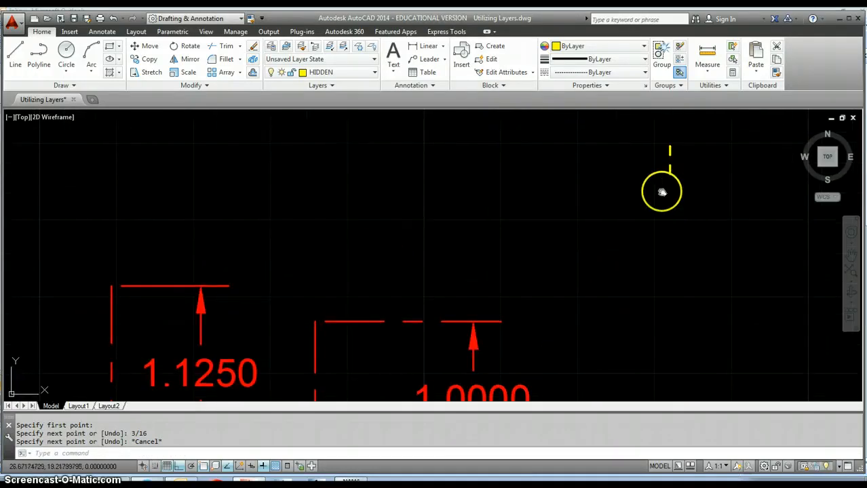
{"action": "middle_click_drag", "start_coordinate": [662, 192], "coordinate": [450, 242]}
{"action": "type", "text": "L"}
{"action": "key", "text": "Return"}
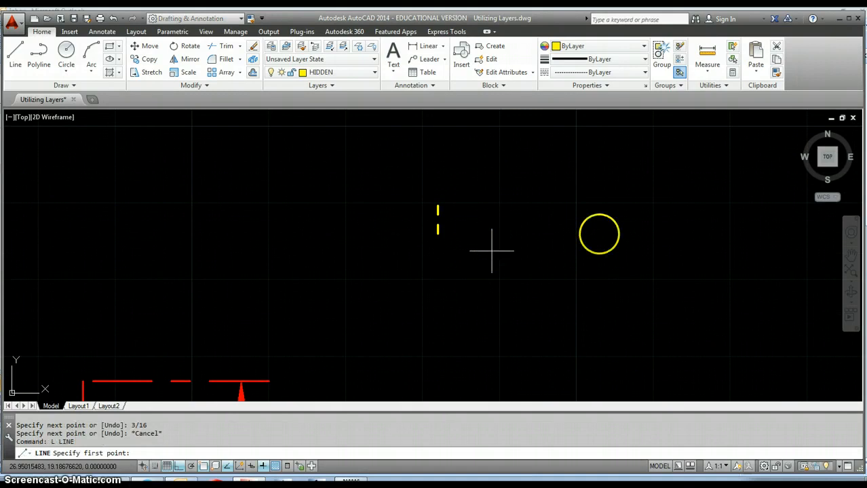
{"action": "left_click", "coordinate": [638, 193]}
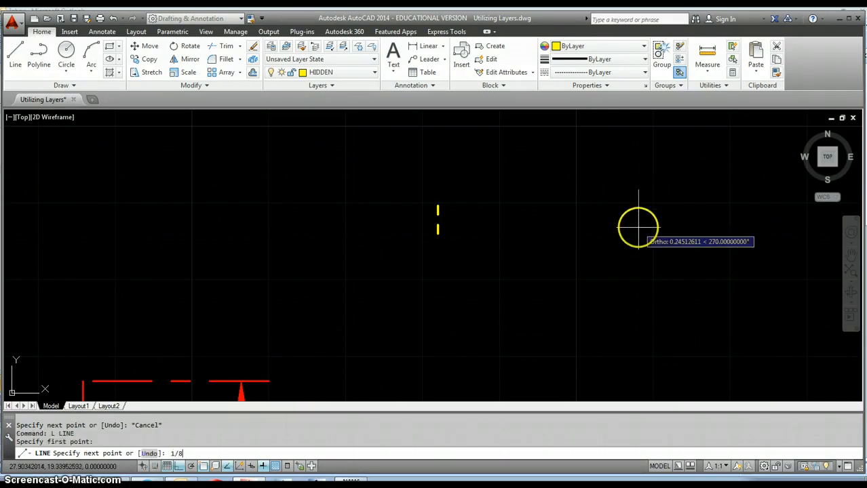
{"action": "type", "text": "1/8"}
{"action": "key", "text": "Return"}
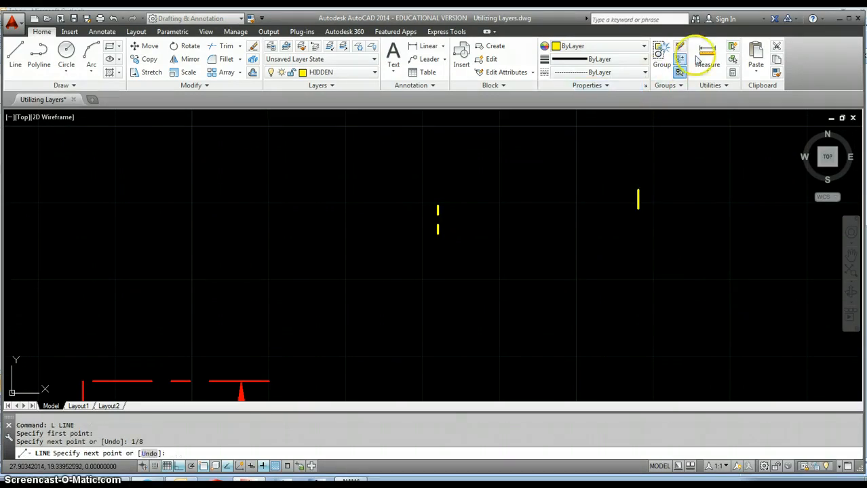
{"action": "key", "text": "Escape"}
Step: Add a linear dimension between the endpoints of the 3/16 hidden line, placed to its right
{"action": "left_click", "coordinate": [428, 45]}
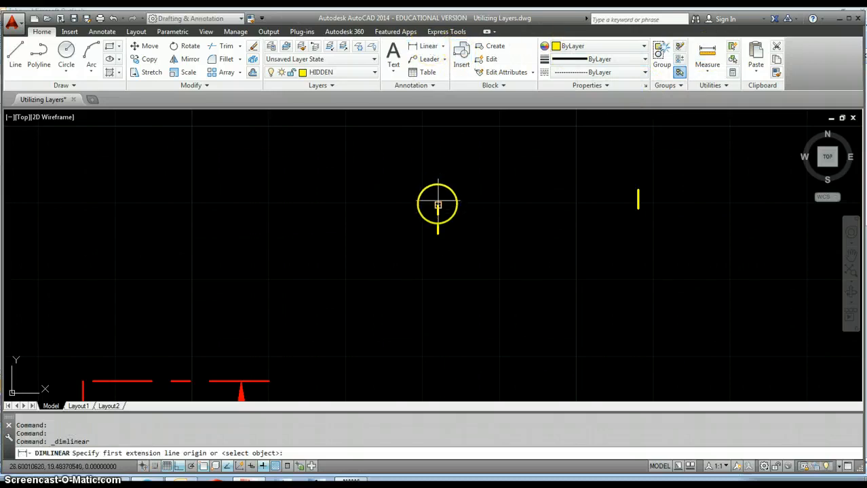
{"action": "left_click", "coordinate": [438, 205]}
{"action": "left_click", "coordinate": [438, 233]}
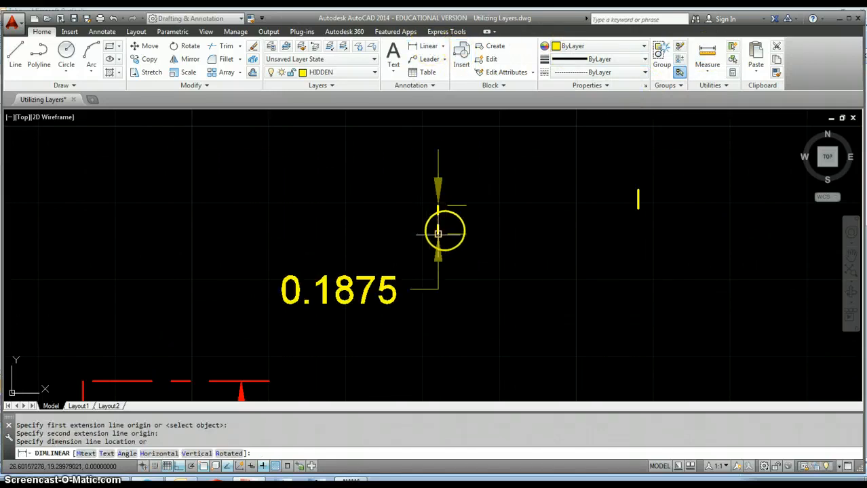
{"action": "left_click", "coordinate": [497, 227]}
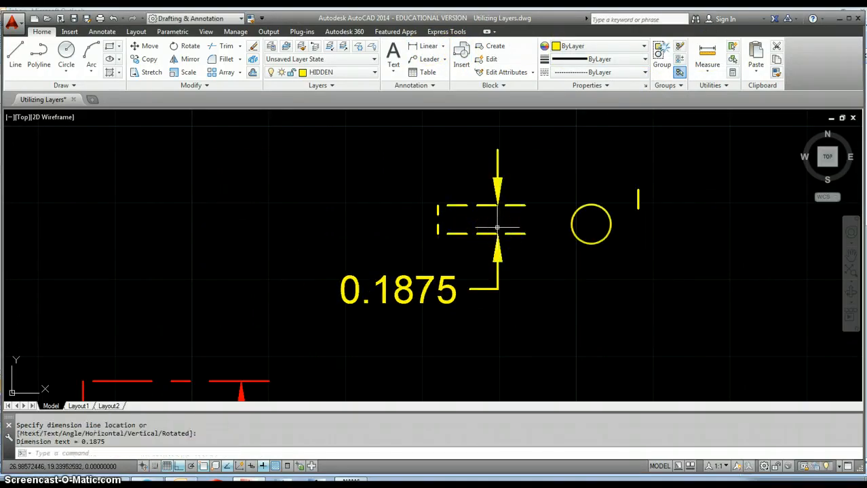
Step: Add a linear dimension between the endpoints of the 1/8 hidden line, placed to its right
{"action": "key", "text": "Return"}
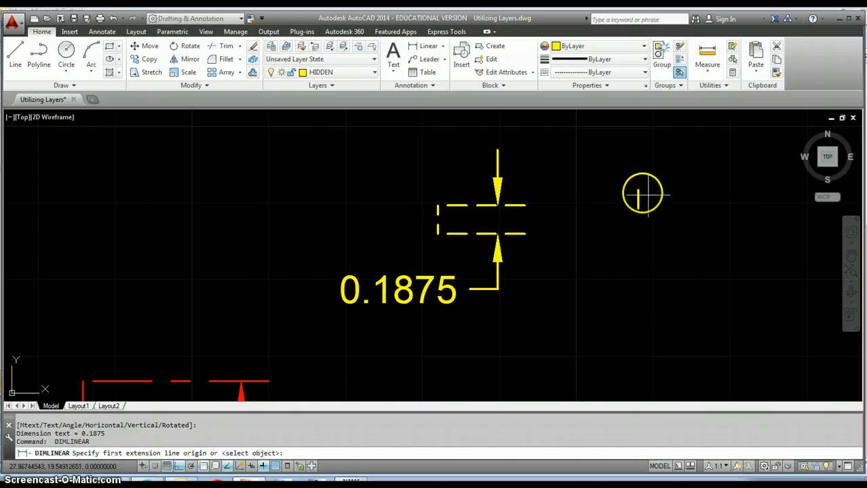
{"action": "left_click", "coordinate": [638, 191]}
{"action": "left_click", "coordinate": [631, 209]}
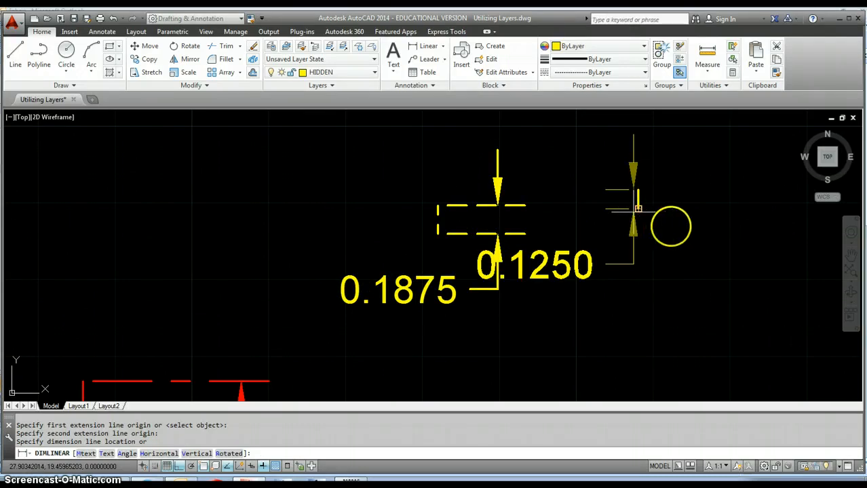
{"action": "left_click", "coordinate": [716, 227]}
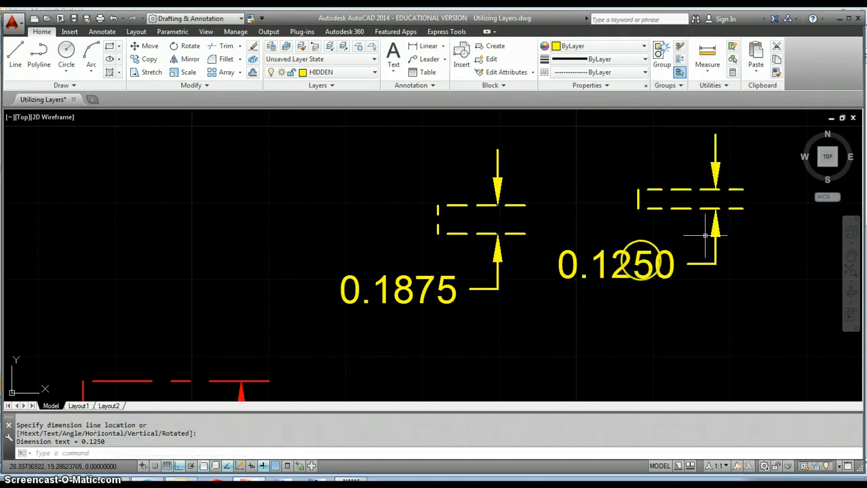
Step: Set the 1/8 hidden line's linetype scale to the calculated value of .125/.1875, and close its properties
{"action": "scroll", "coordinate": [640, 263], "scroll_direction": "down", "scroll_amount": 2}
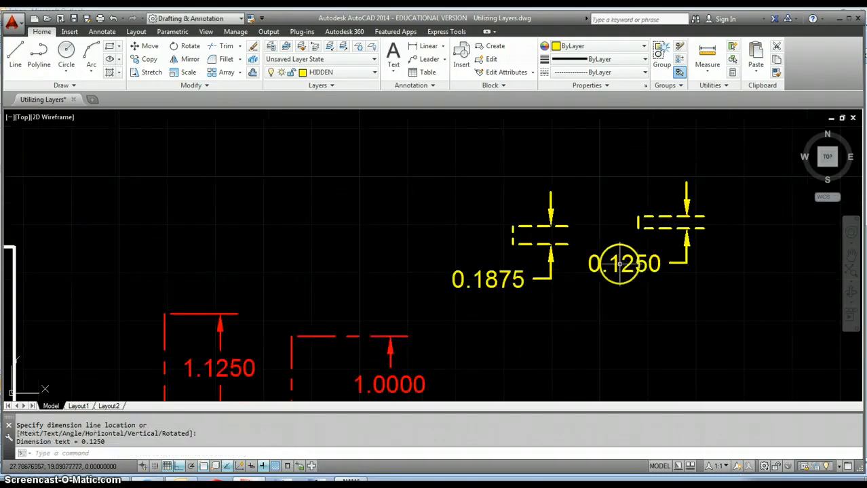
{"action": "left_click", "coordinate": [646, 88]}
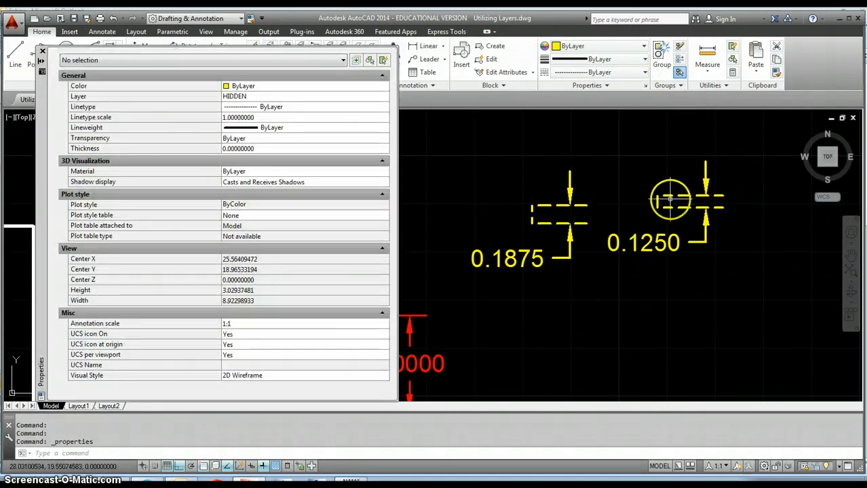
{"action": "left_click", "coordinate": [658, 203]}
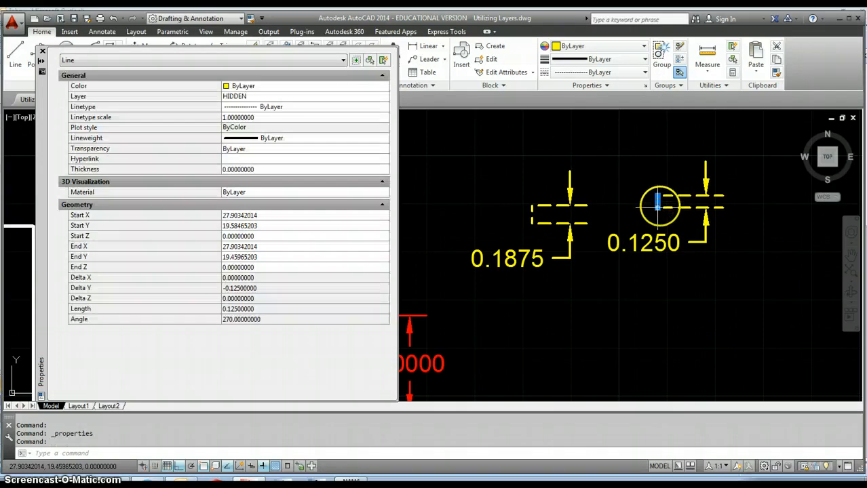
{"action": "scroll", "coordinate": [658, 202], "scroll_direction": "up", "scroll_amount": 4}
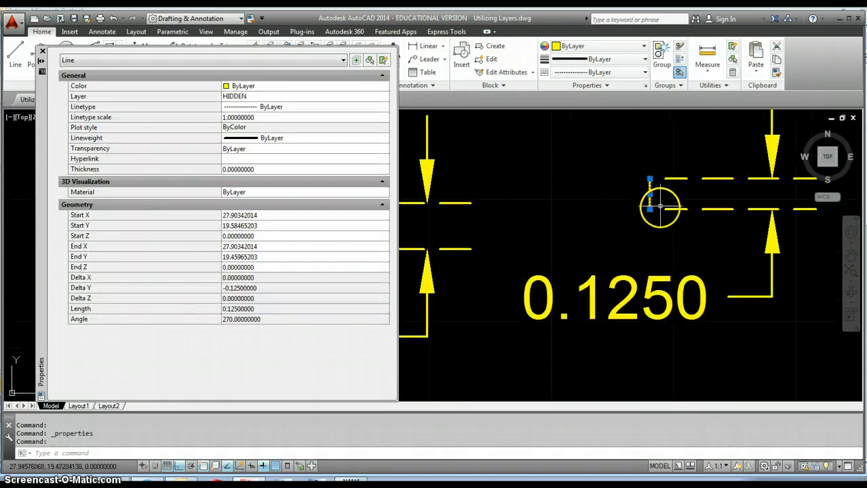
{"action": "left_click", "coordinate": [302, 118]}
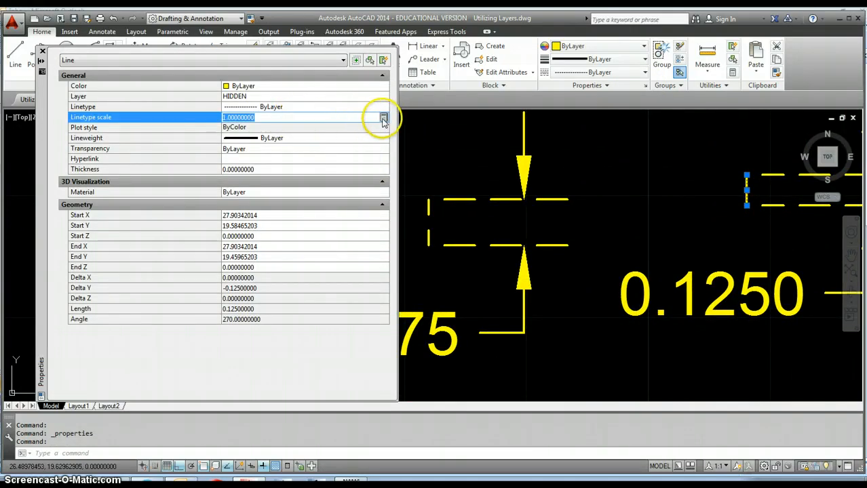
{"action": "left_click", "coordinate": [383, 118]}
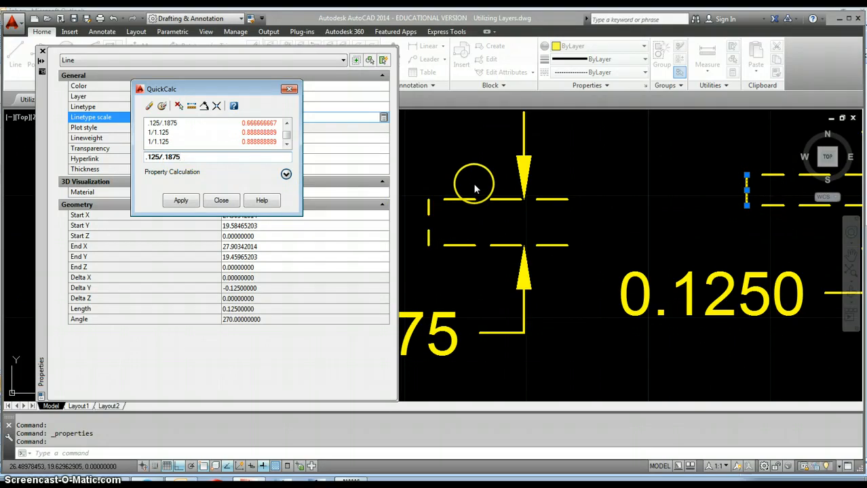
{"action": "left_click", "coordinate": [180, 201]}
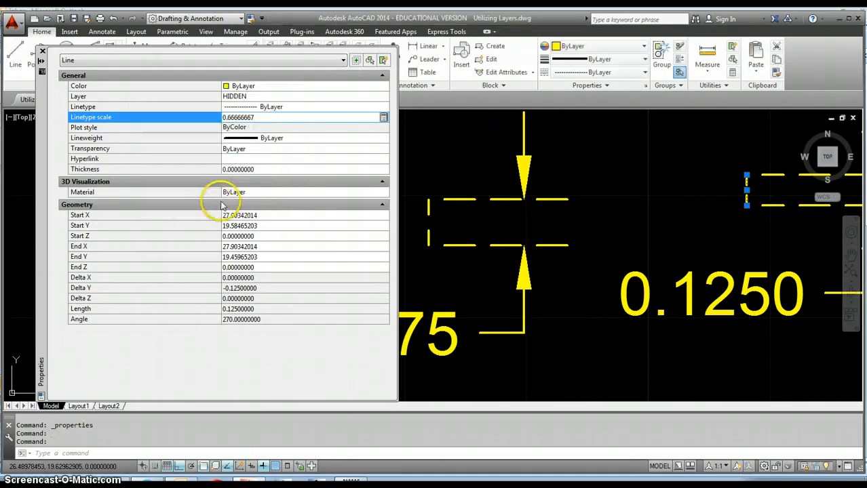
{"action": "left_click", "coordinate": [41, 52]}
Step: Compare the 1/8 hidden line's dash pattern with the 3/16 line and the rest of the drawing
{"action": "scroll", "coordinate": [752, 184], "scroll_direction": "up", "scroll_amount": 2}
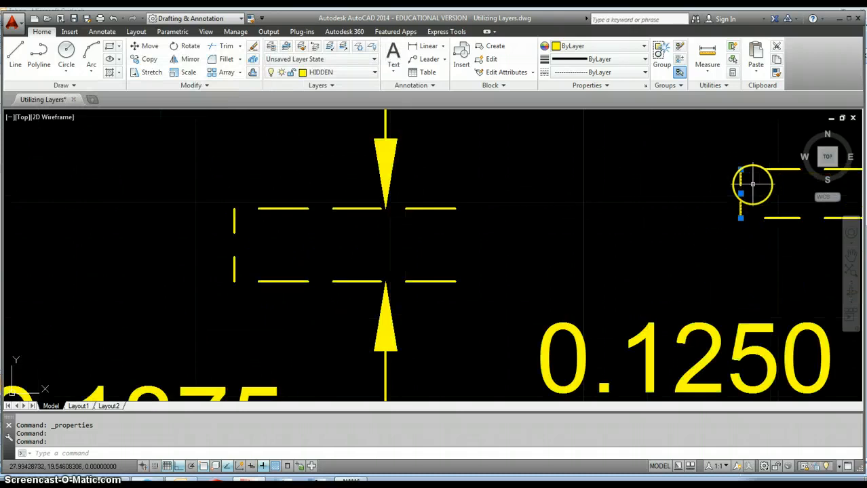
{"action": "key", "text": "Escape"}
{"action": "middle_click_drag", "start_coordinate": [743, 202], "coordinate": [611, 200]}
{"action": "scroll", "coordinate": [612, 200], "scroll_direction": "down", "scroll_amount": 3}
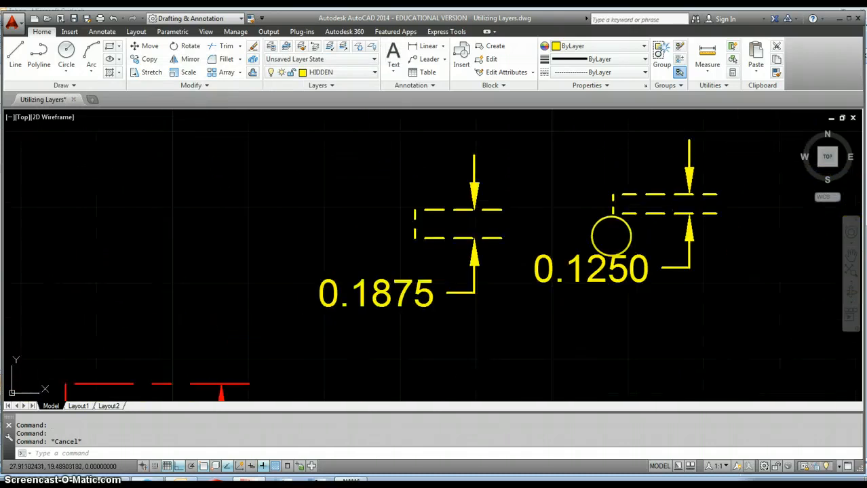
{"action": "scroll", "coordinate": [489, 304], "scroll_direction": "down", "scroll_amount": 2}
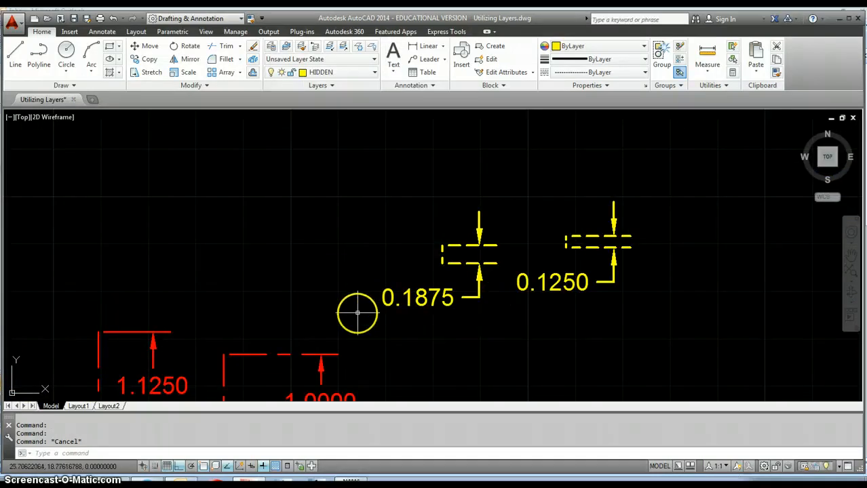
{"action": "scroll", "coordinate": [435, 265], "scroll_direction": "down", "scroll_amount": 4}
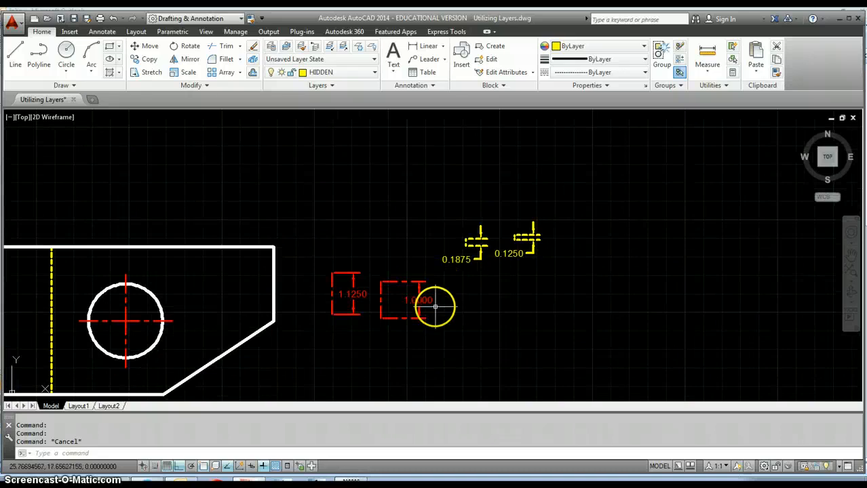
{"action": "middle_click_drag", "start_coordinate": [434, 308], "coordinate": [511, 293]}
{"action": "scroll", "coordinate": [536, 302], "scroll_direction": "down", "scroll_amount": 2}
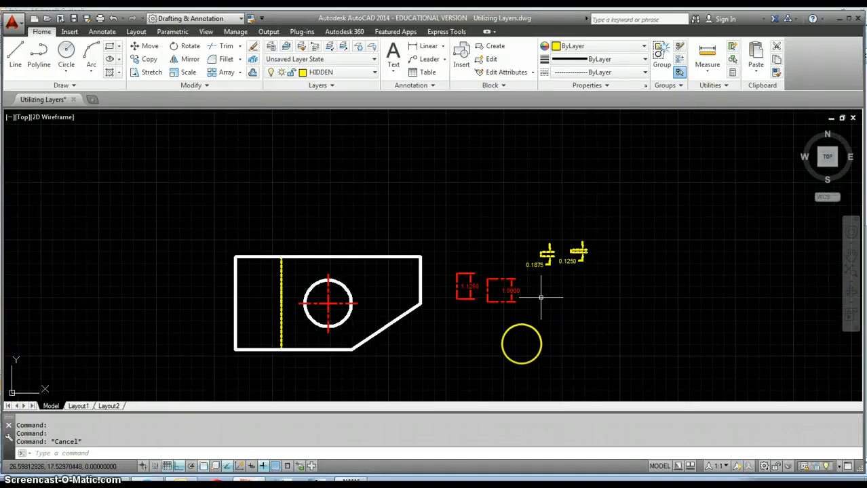